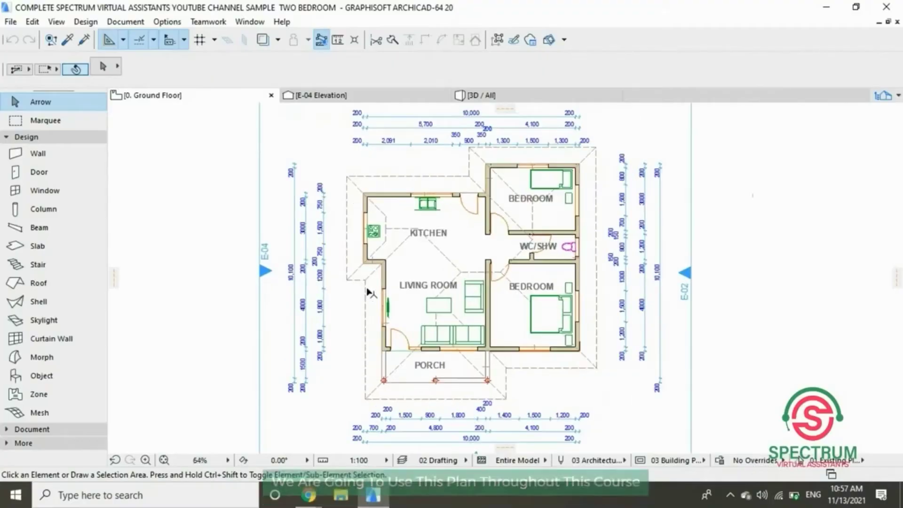
Start opening the two-bedroom floor plan project file from the previous tutorial.
left_click(370, 293)
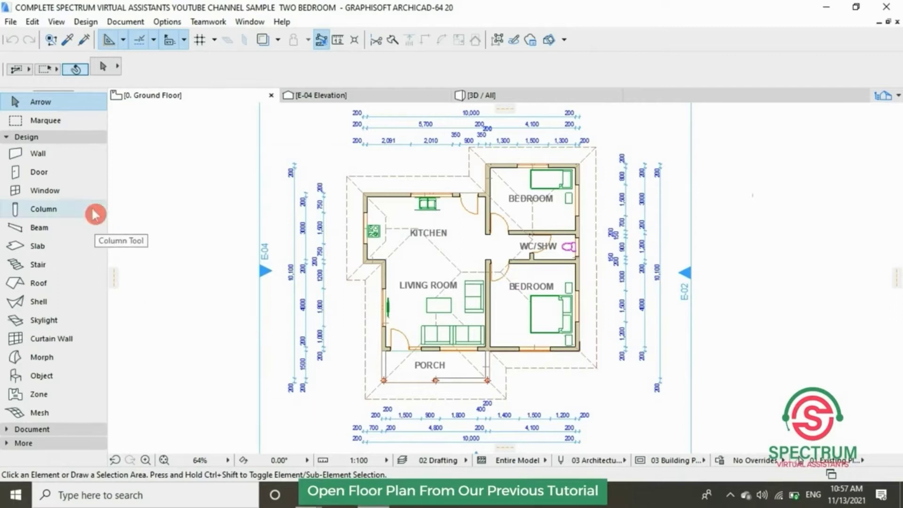
Open the Slab and Column project and bring up the Design menu's tool list.
left_click(11, 21)
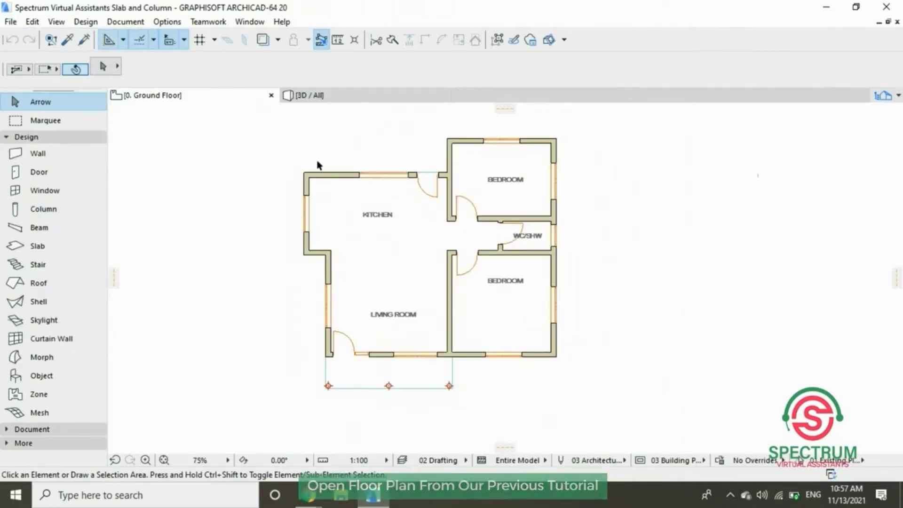
scroll(318, 165, "up", 1)
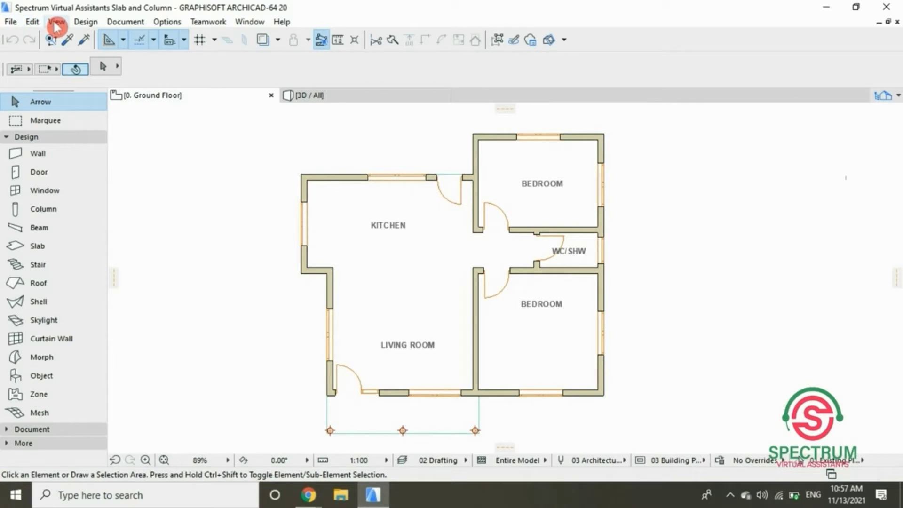
left_click(87, 22)
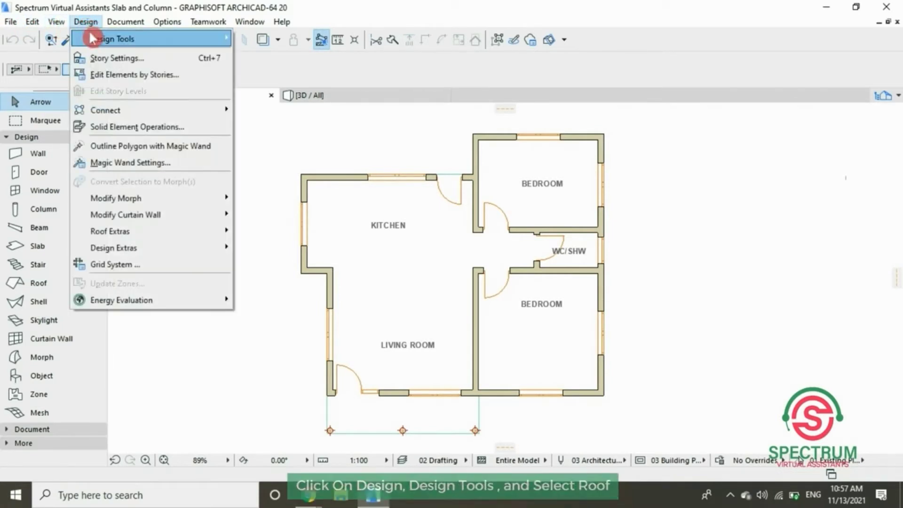
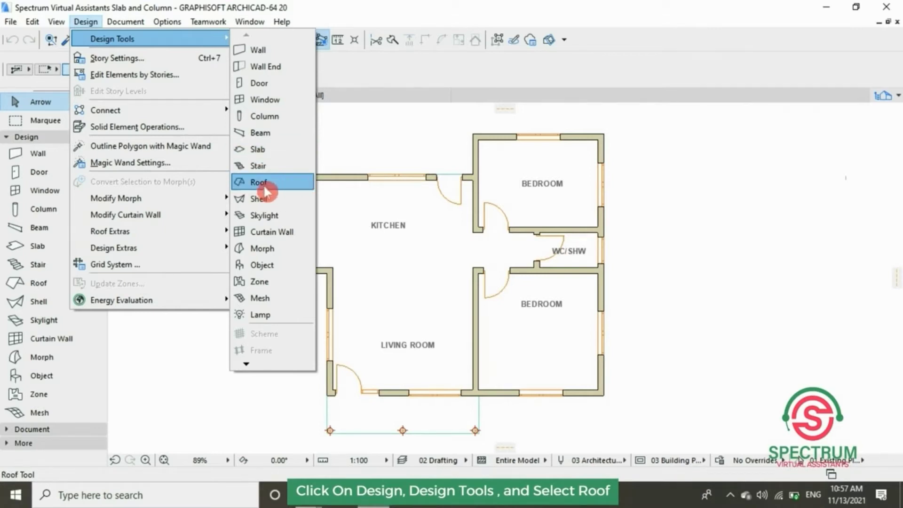
Activate the Roof tool with the Complex Roof construction method.
left_click(277, 187)
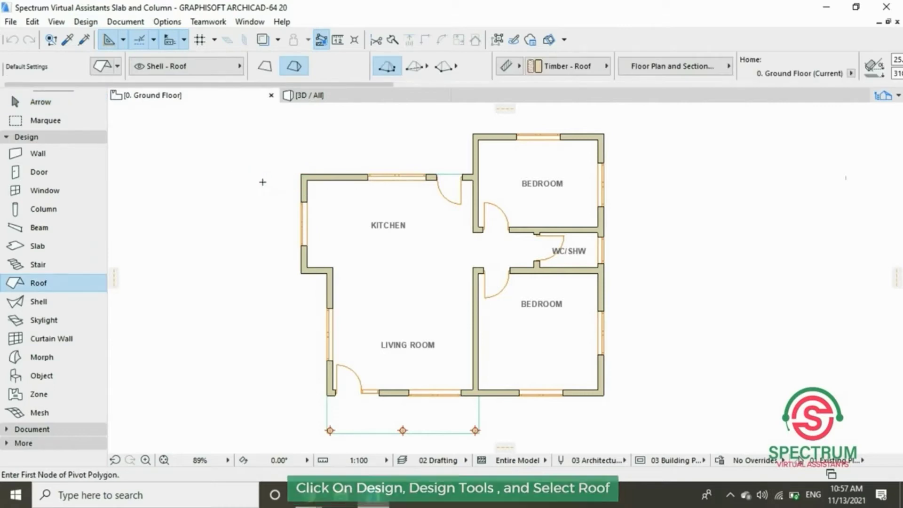
scroll(269, 184, "down", 1)
scroll(274, 205, "up", 1)
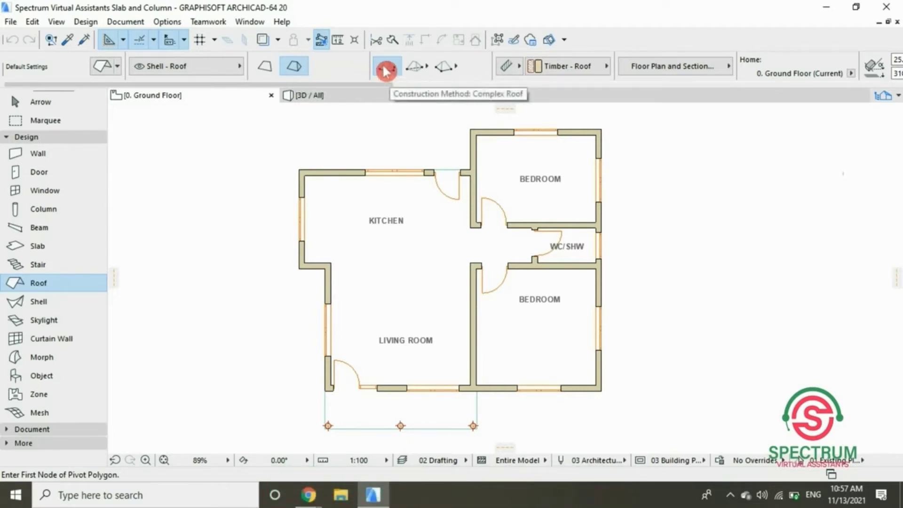
left_click(385, 70)
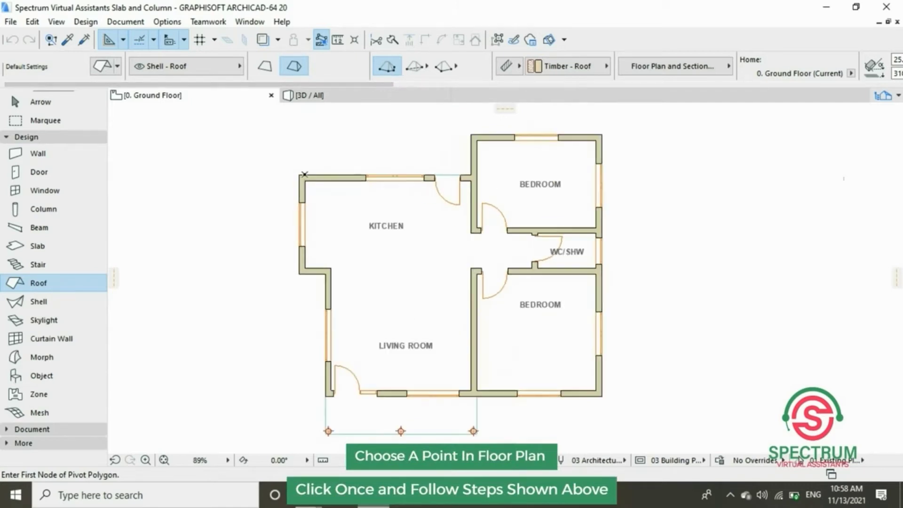
scroll(300, 172, "up", 2)
scroll(299, 173, "up", 3)
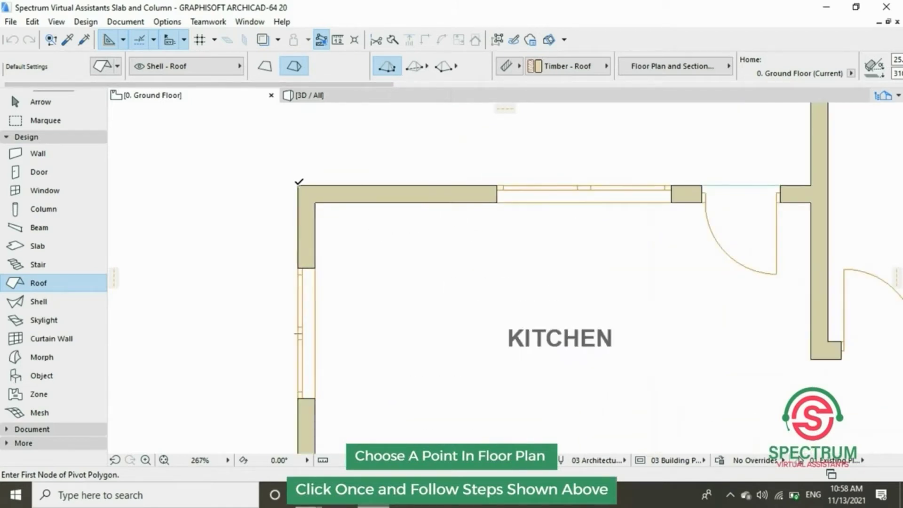
Trace the roof pivot polygon around the outer wall corners and both porch columns, closing at the start.
left_click(299, 183)
scroll(299, 182, "down", 3)
scroll(299, 183, "down", 2)
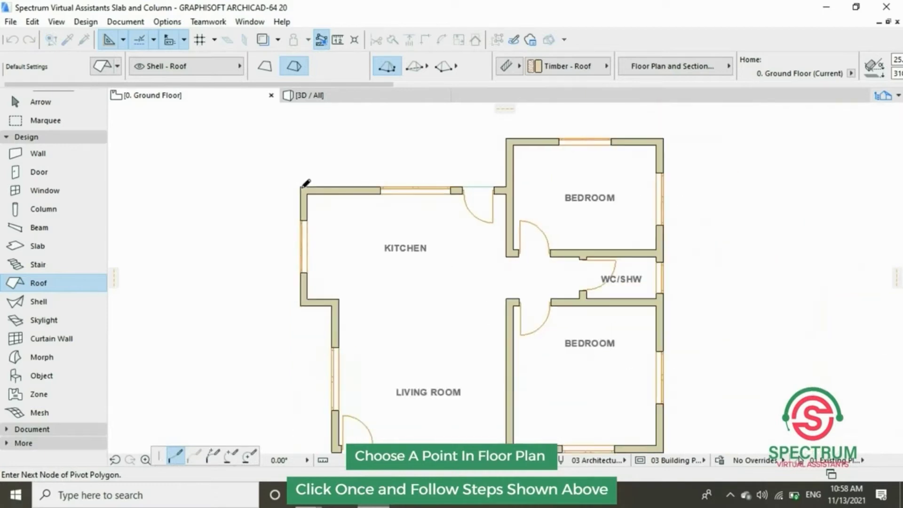
left_click(510, 185)
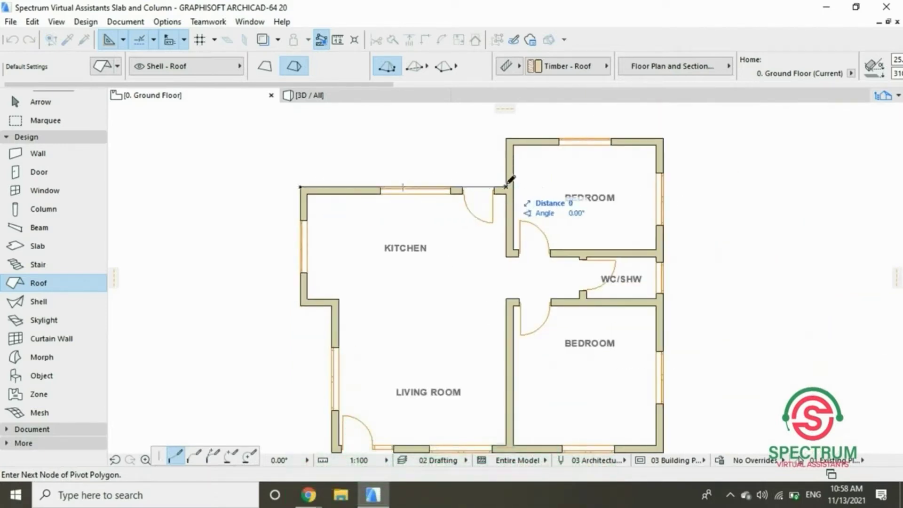
left_click(507, 137)
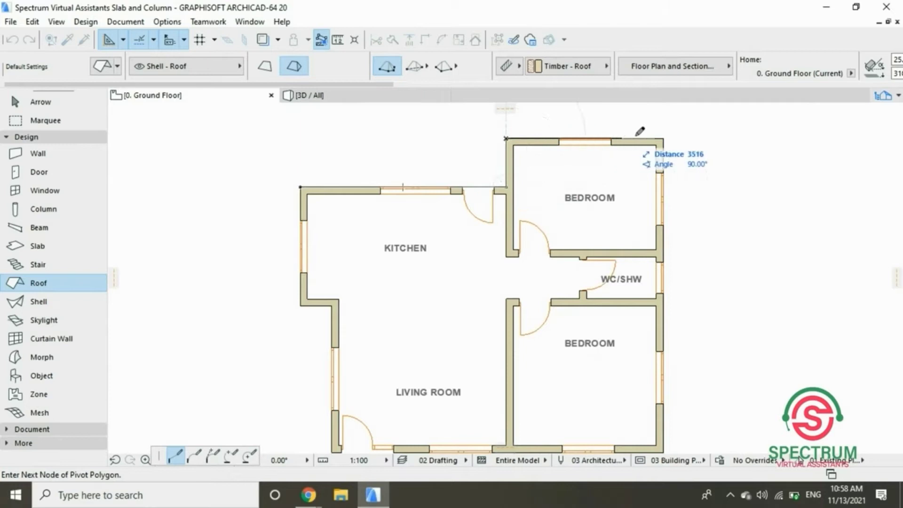
left_click(664, 136)
scroll(666, 141, "down", 2)
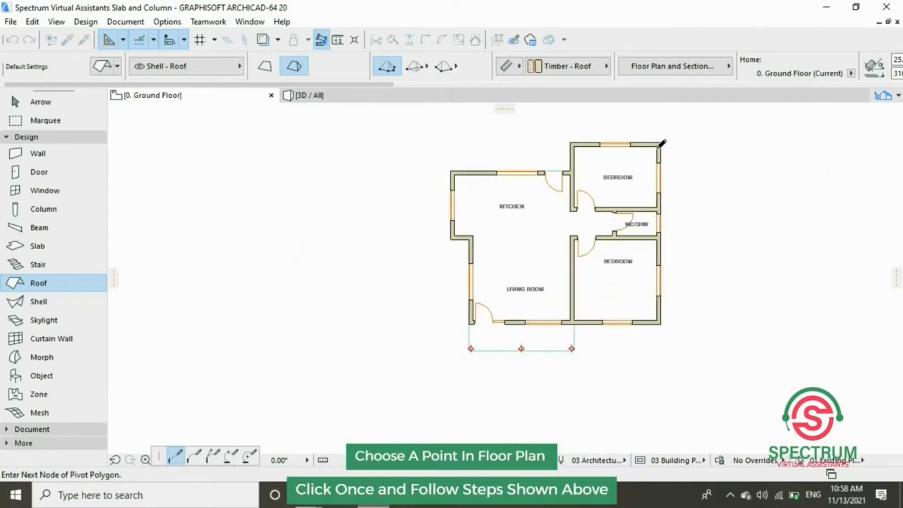
scroll(663, 321, "up", 5)
scroll(661, 321, "up", 2)
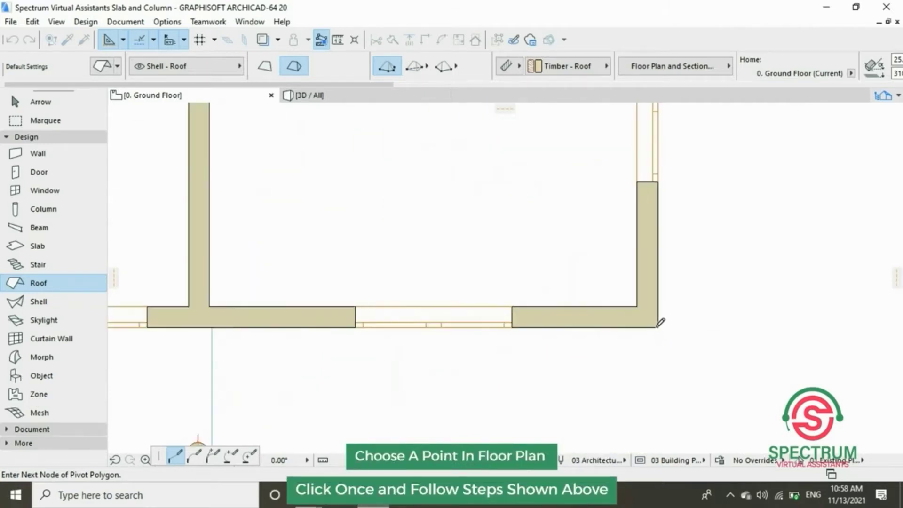
scroll(661, 321, "down", 4)
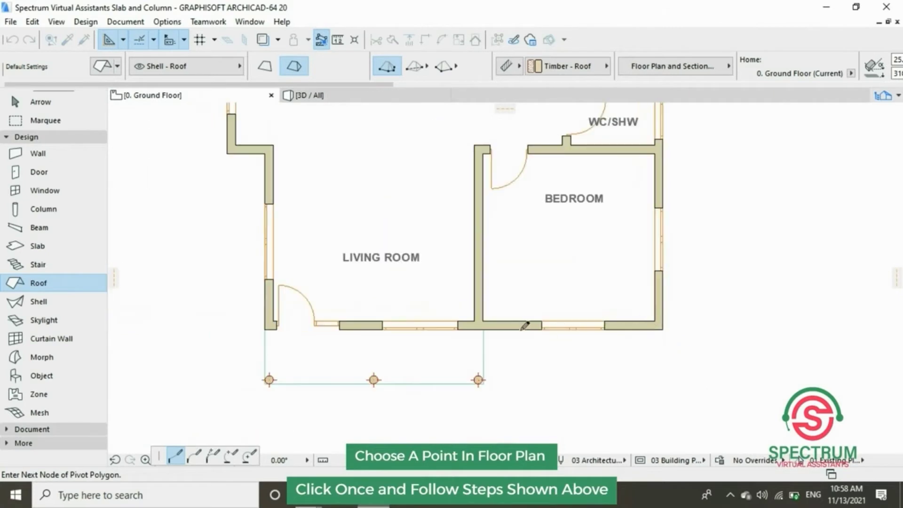
scroll(494, 321, "up", 2)
scroll(494, 311, "up", 5)
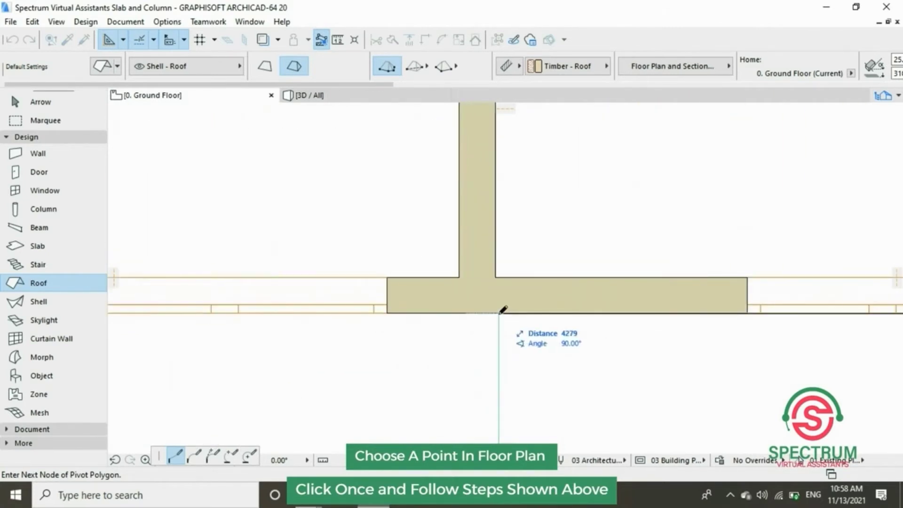
left_click(503, 310)
scroll(494, 321, "down", 4)
scroll(487, 346, "up", 5)
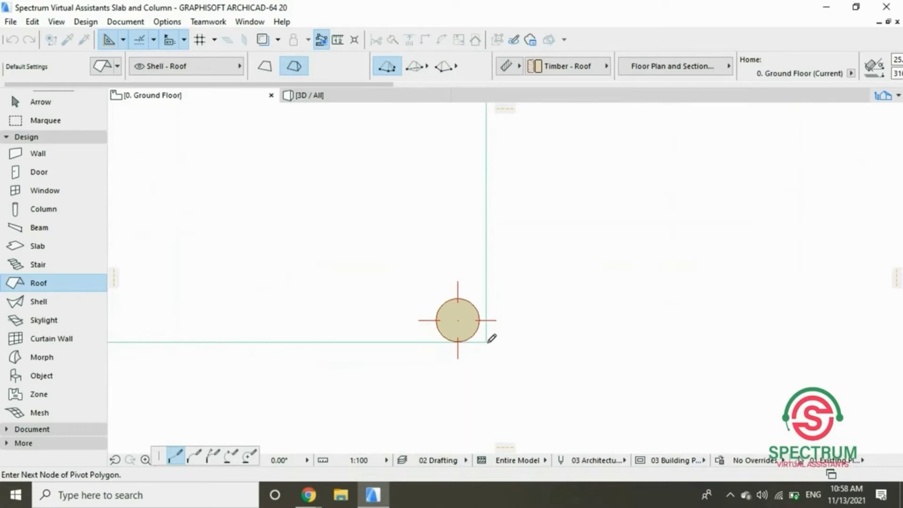
left_click(491, 339)
scroll(492, 339, "down", 5)
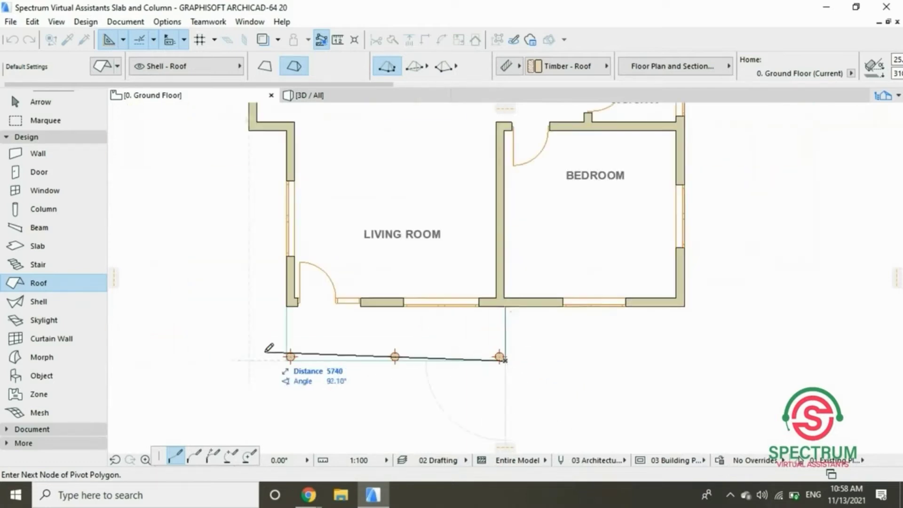
scroll(282, 356, "up", 5)
scroll(297, 356, "up", 2)
scroll(316, 400, "down", 2)
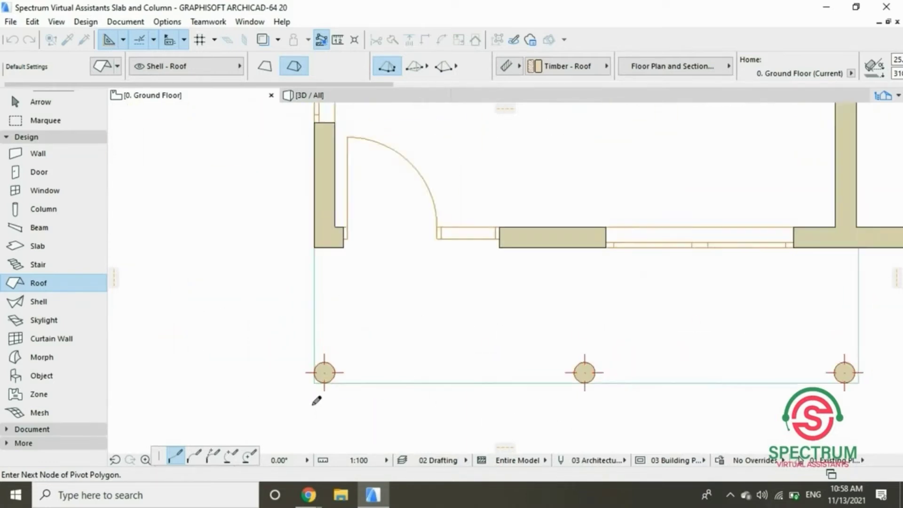
scroll(317, 400, "down", 5)
left_click(314, 389)
left_click(314, 201)
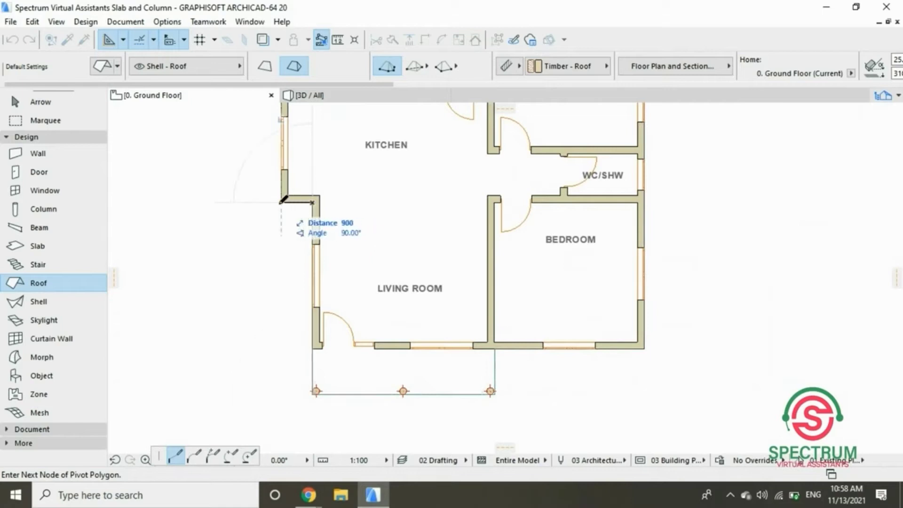
left_click(282, 201)
scroll(282, 304, "down", 4)
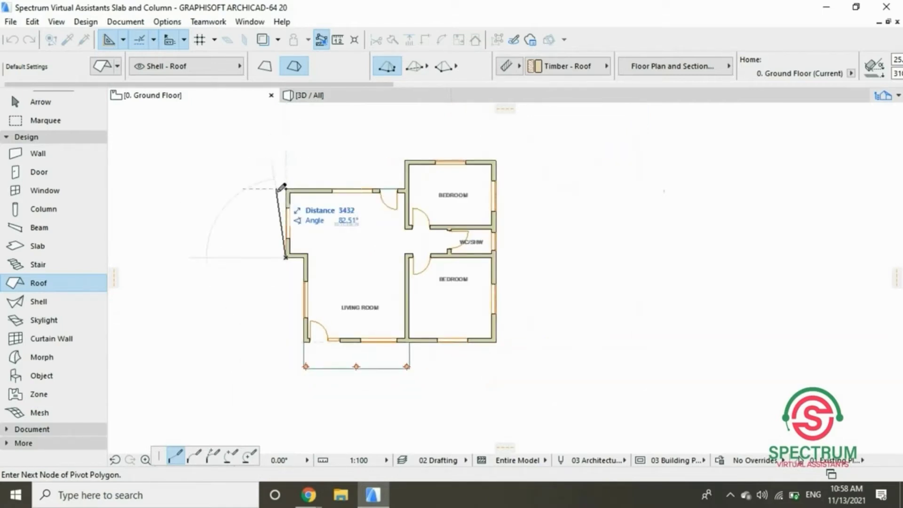
scroll(282, 188, "up", 4)
scroll(285, 192, "up", 4)
scroll(289, 198, "up", 3)
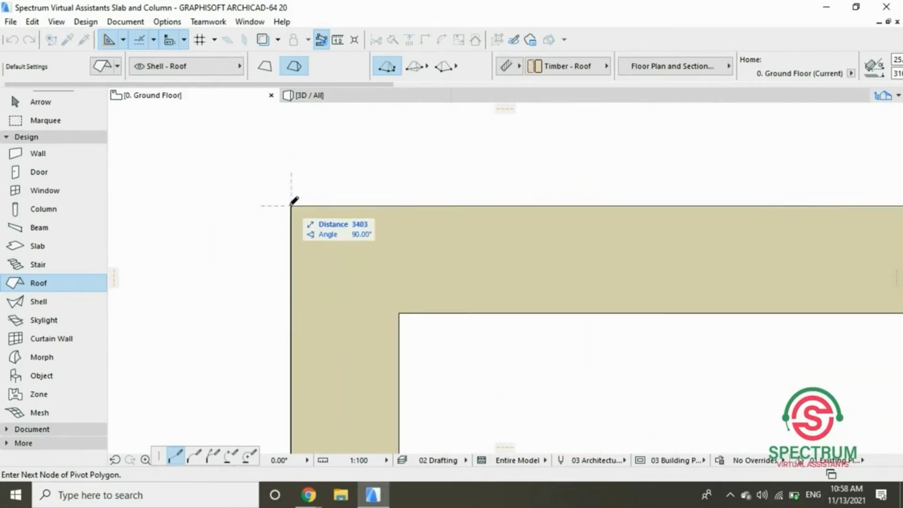
left_click(294, 203)
scroll(329, 210, "down", 5)
scroll(329, 211, "down", 4)
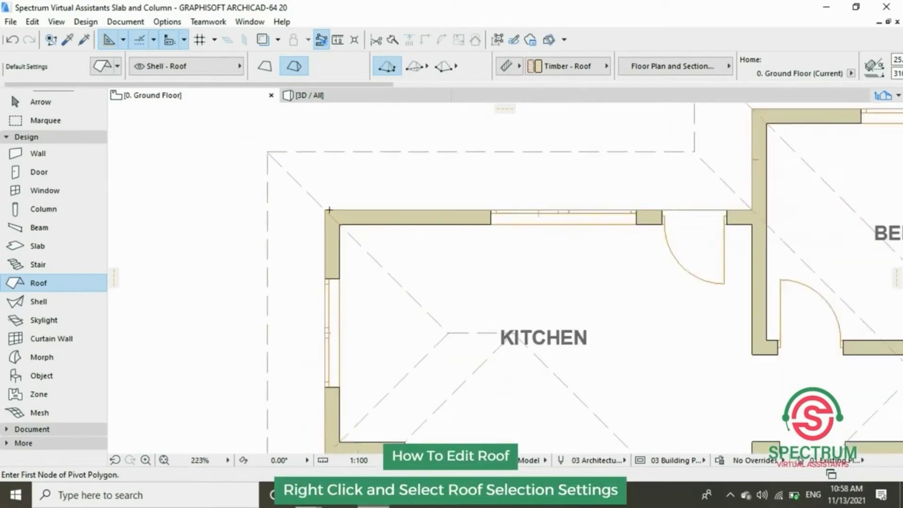
scroll(329, 211, "down", 5)
scroll(329, 211, "down", 2)
scroll(331, 254, "up", 2)
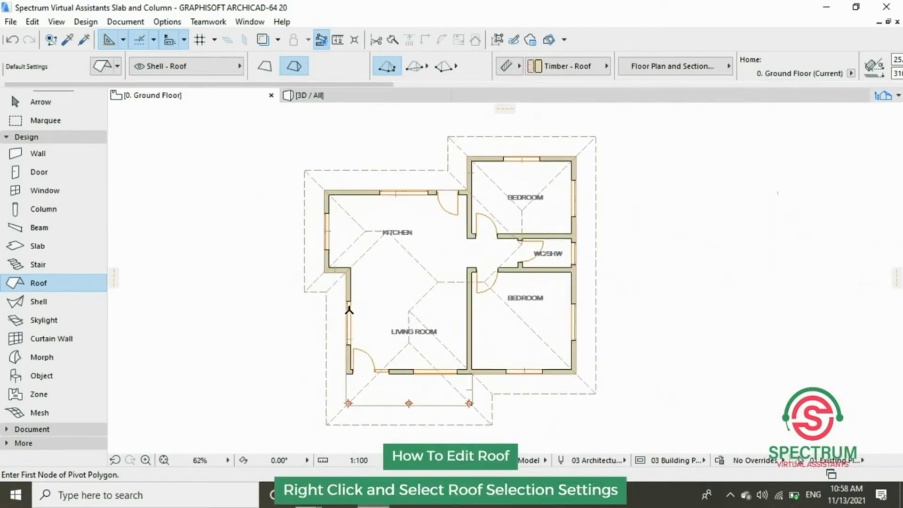
scroll(349, 313, "up", 2)
scroll(344, 305, "down", 1)
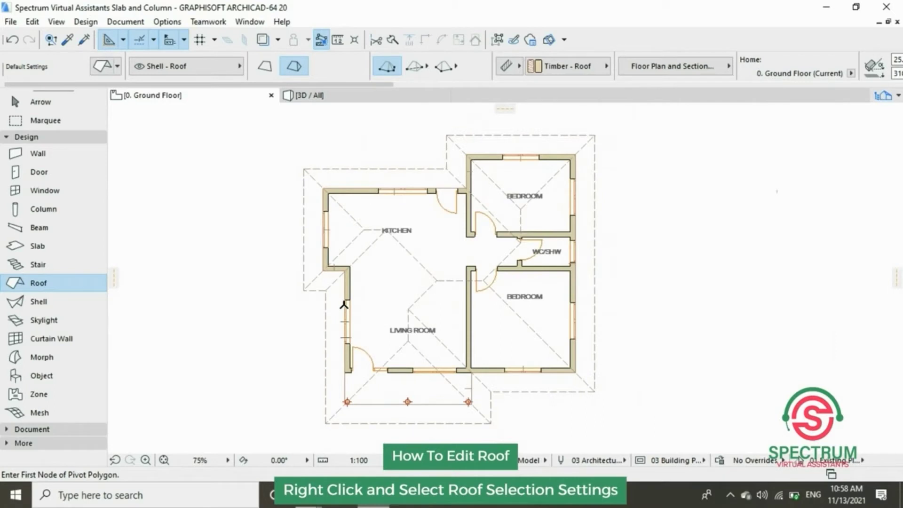
Select the new hip roof with the Arrow tool and bring up its context menu.
key("Escape")
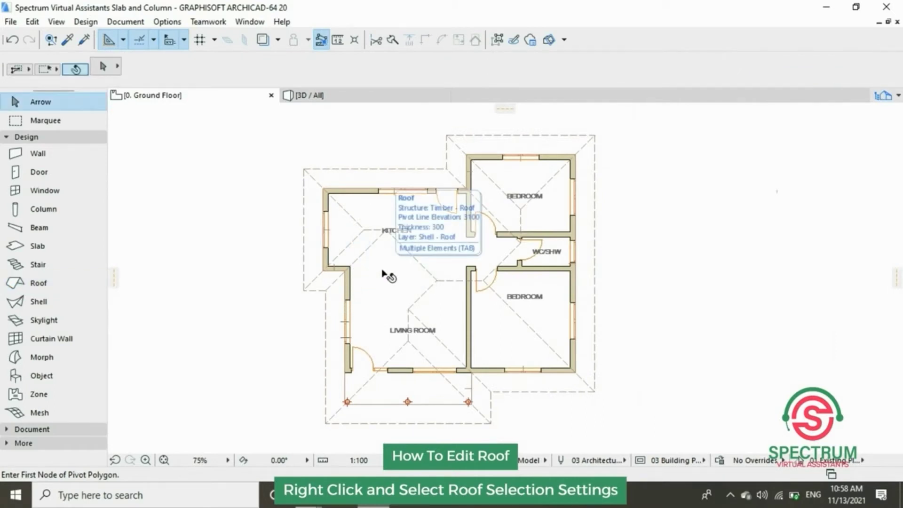
left_click(384, 274)
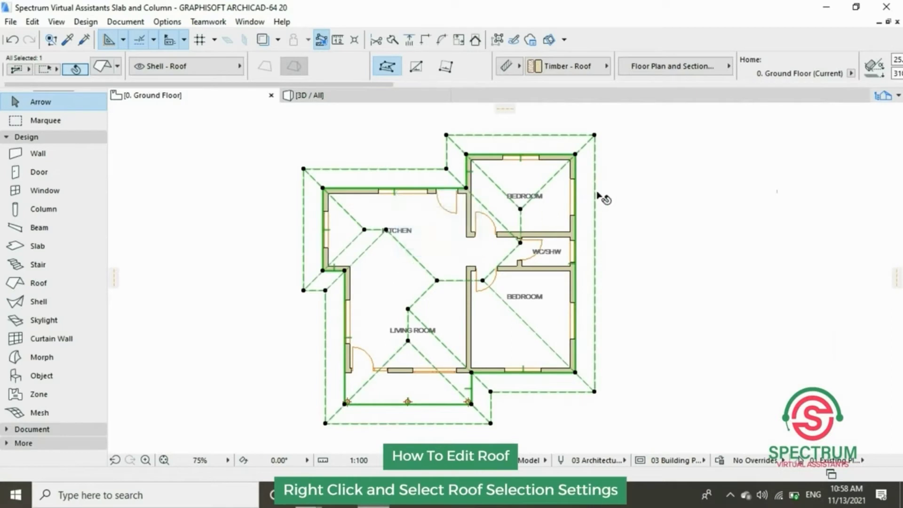
right_click(615, 182)
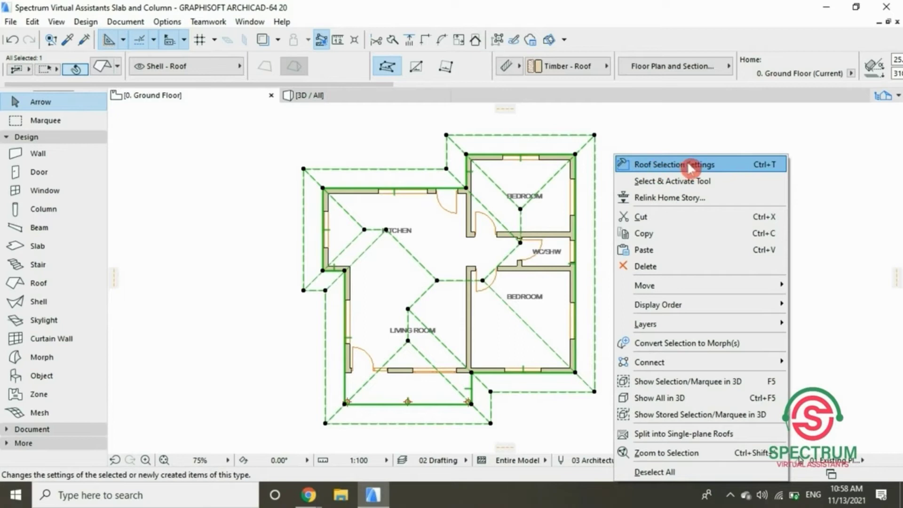
In Roof Selection Settings, keep ground floor, Timber - Roof material, 25° pitch, and vertical edges.
left_click(674, 165)
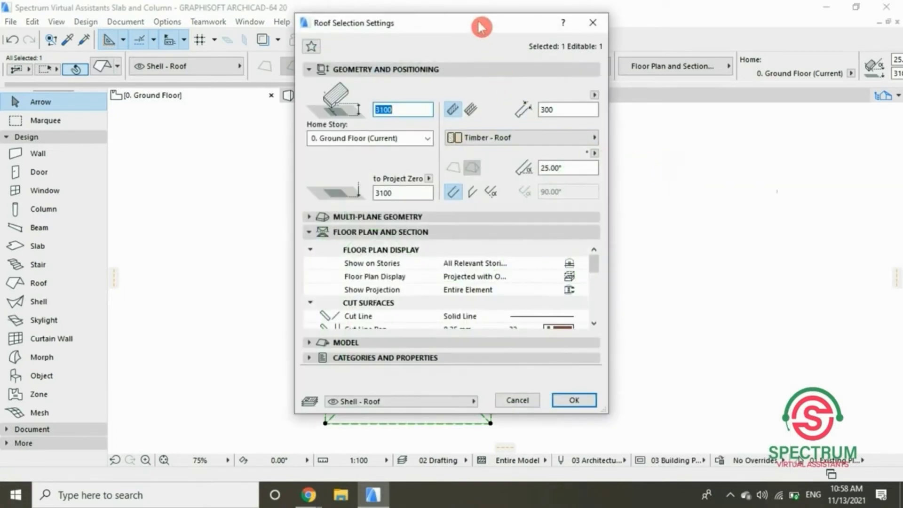
left_click_drag(482, 27, 477, 45)
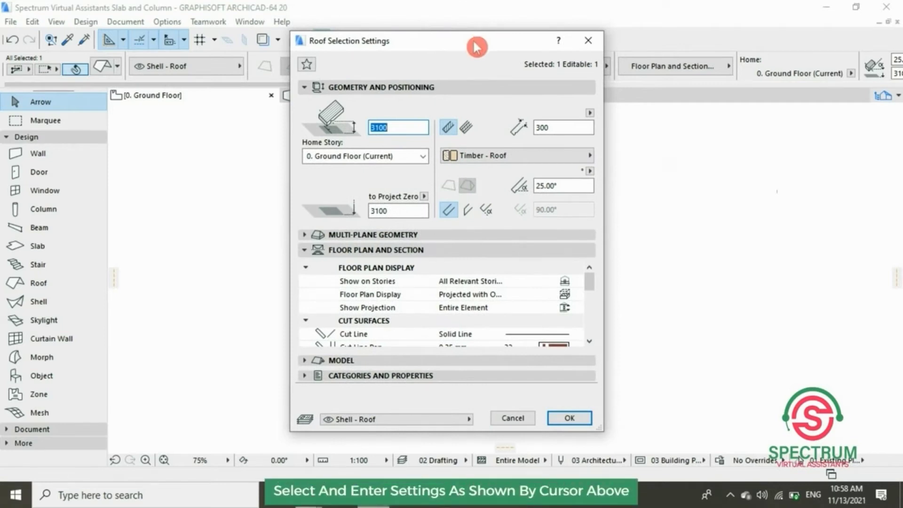
left_click(409, 277)
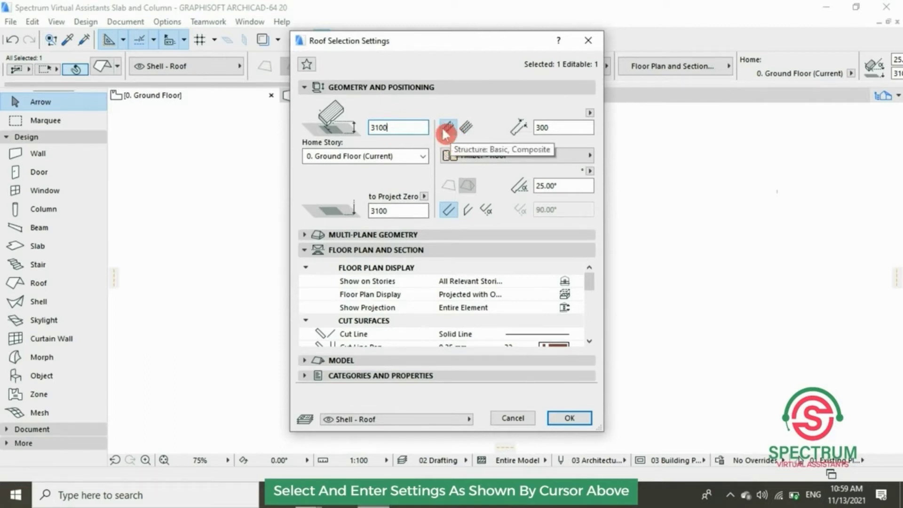
left_click(423, 157)
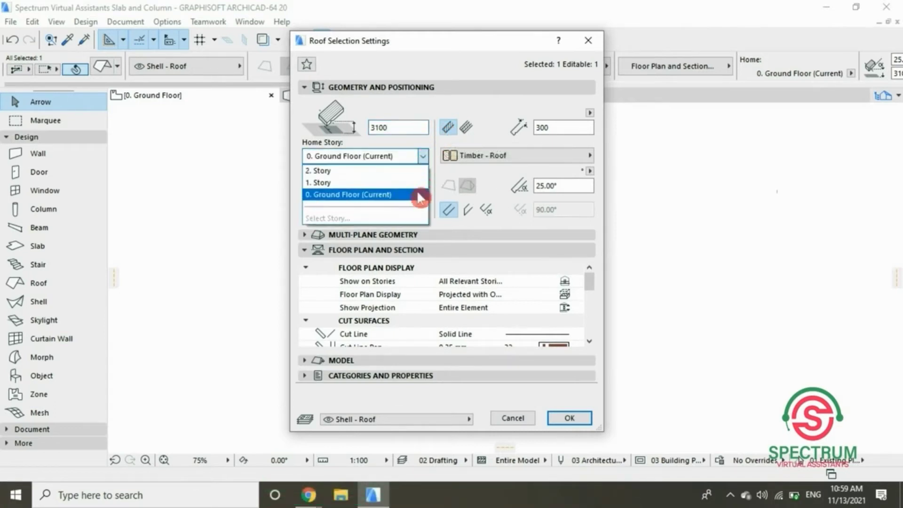
left_click(381, 194)
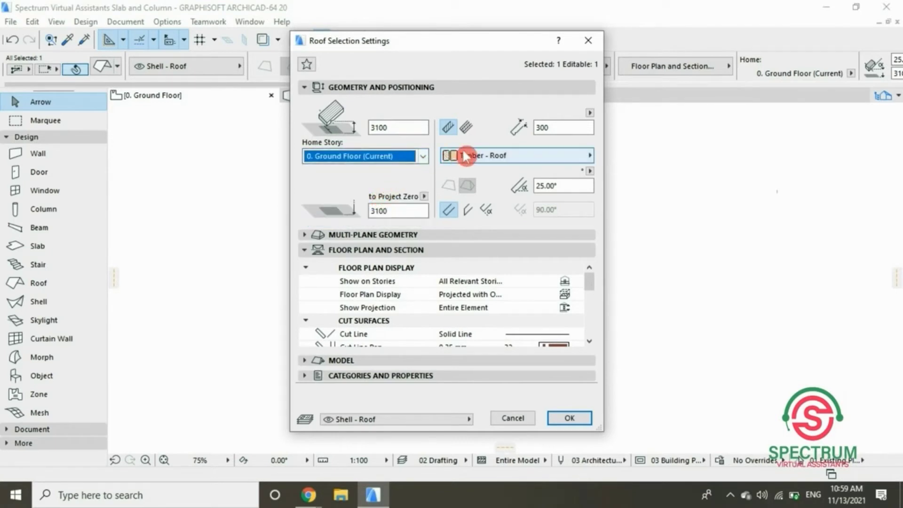
left_click(485, 156)
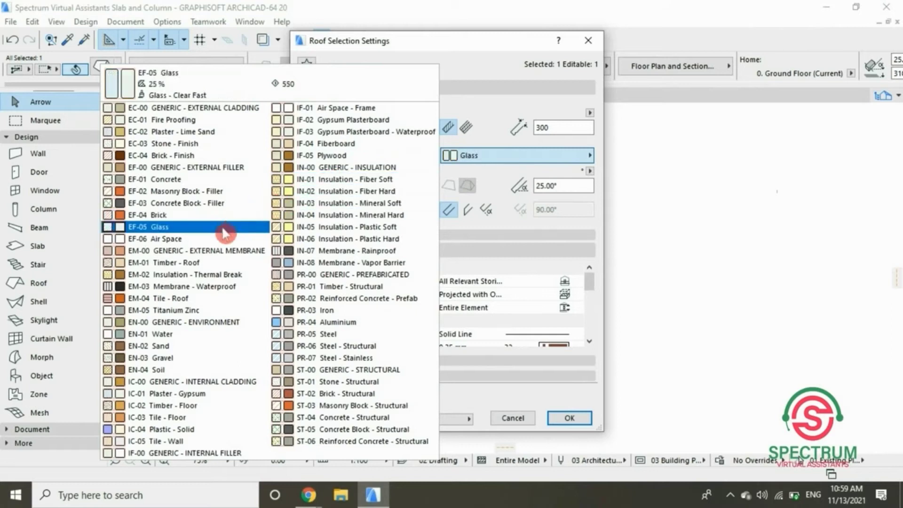
left_click(156, 263)
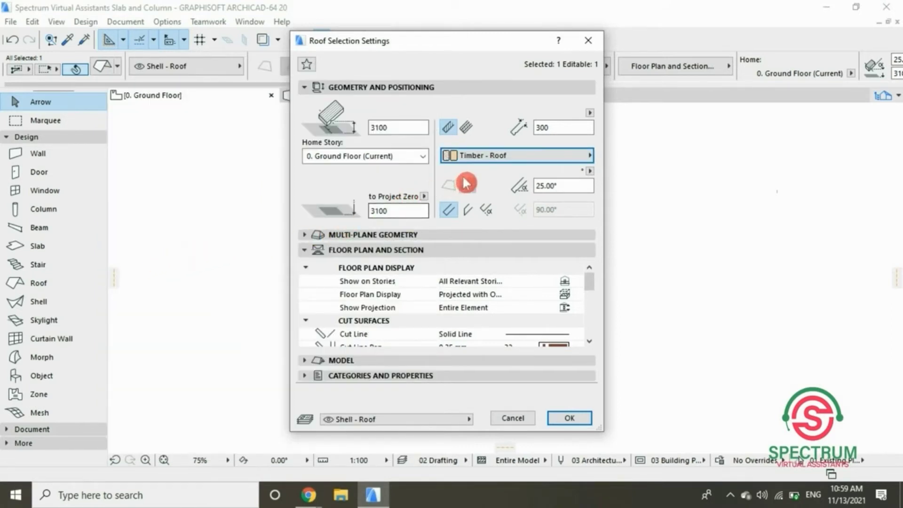
left_click(545, 189)
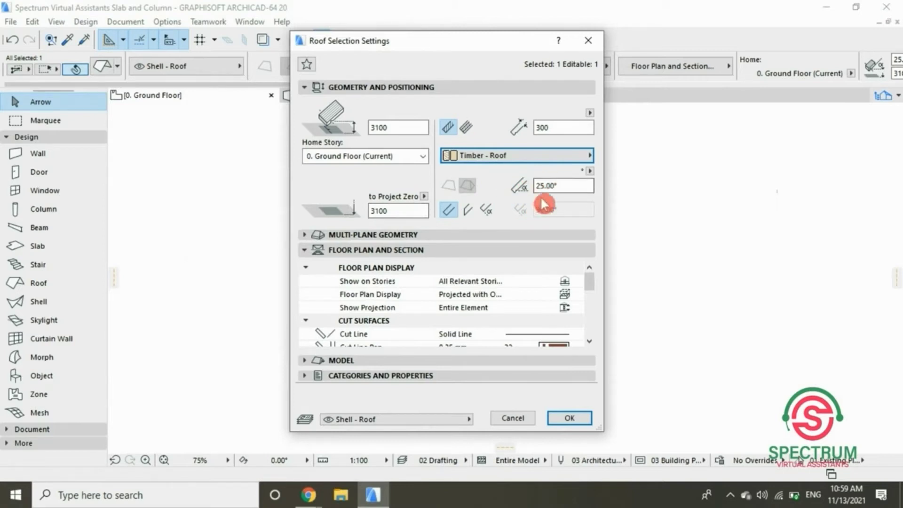
left_click(469, 210)
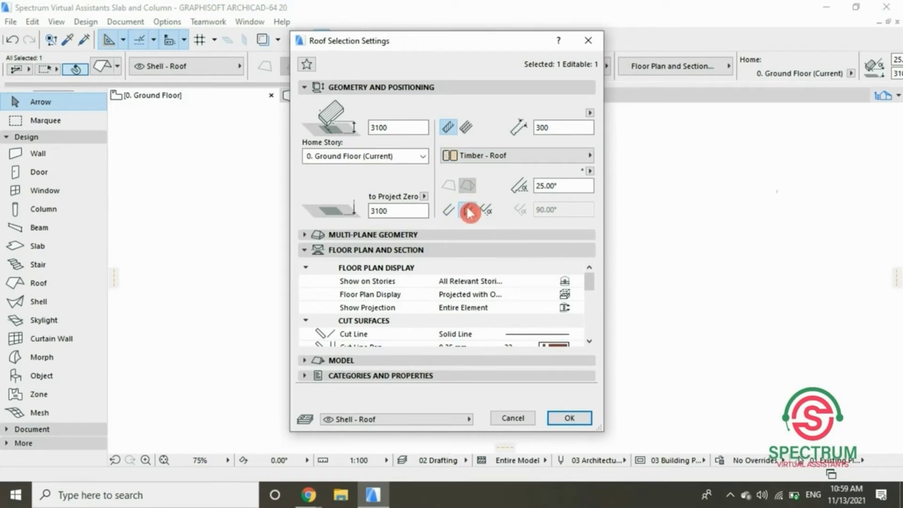
Set the Multi-plane Geometry eaves overhang to Manual instead of offset.
left_click(460, 88)
left_click(459, 102)
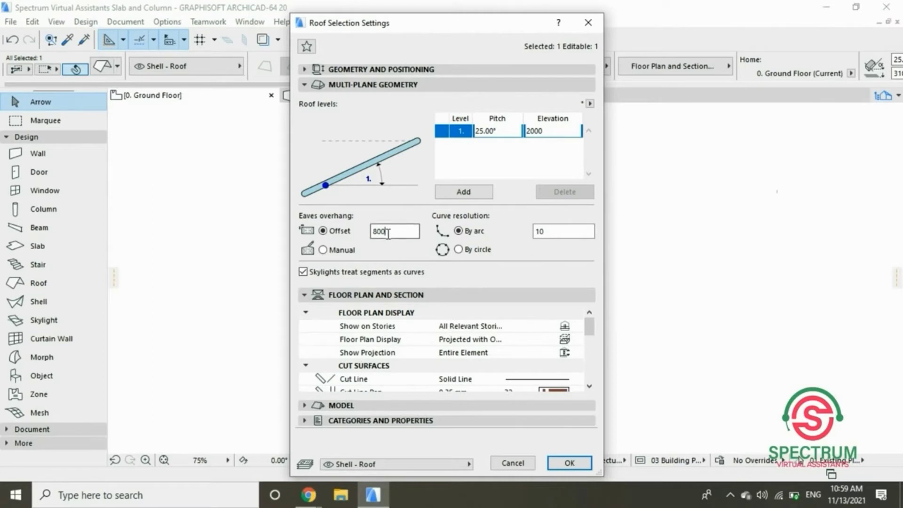
mouse_move(394, 230)
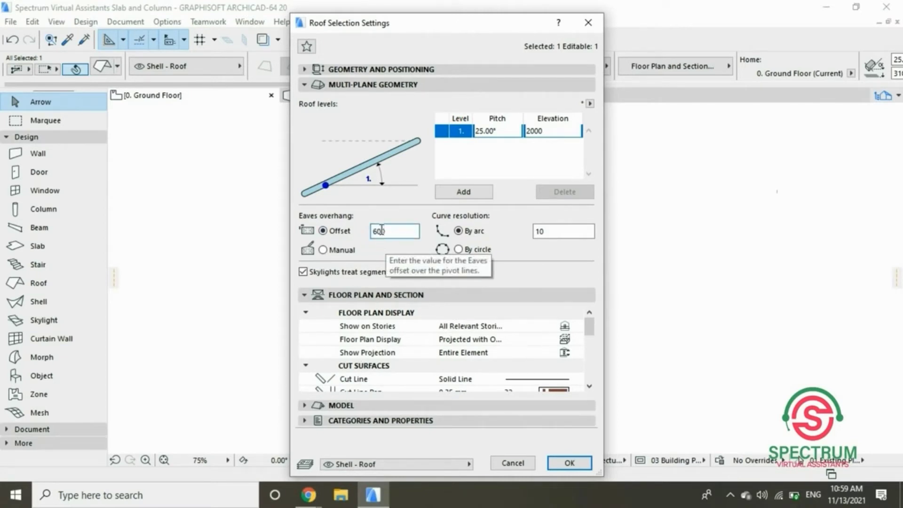
left_click(397, 252)
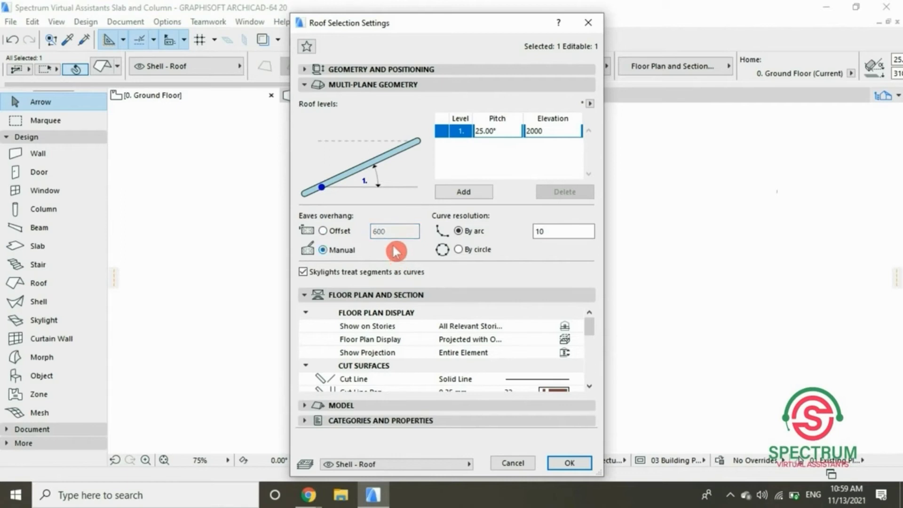
Expand and review the Floor Plan and Section panel options, then collapse it.
left_click(402, 86)
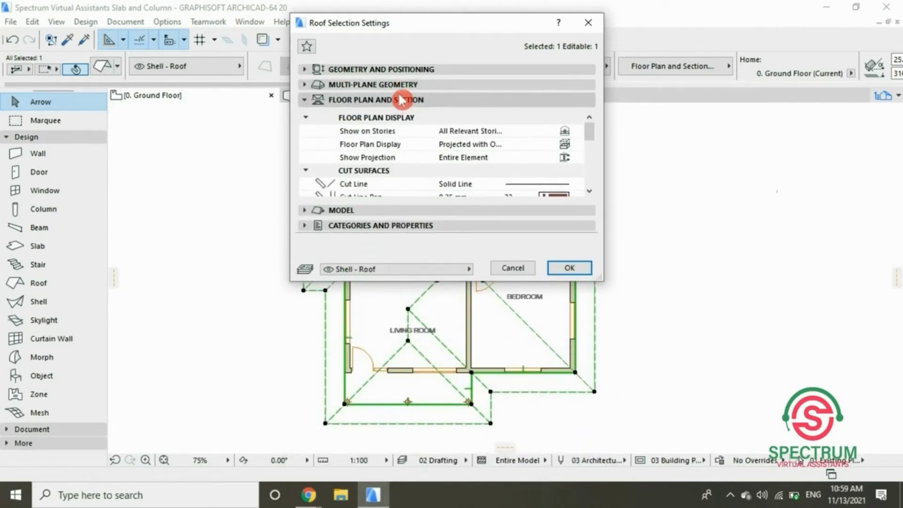
left_click(401, 86)
left_click(402, 86)
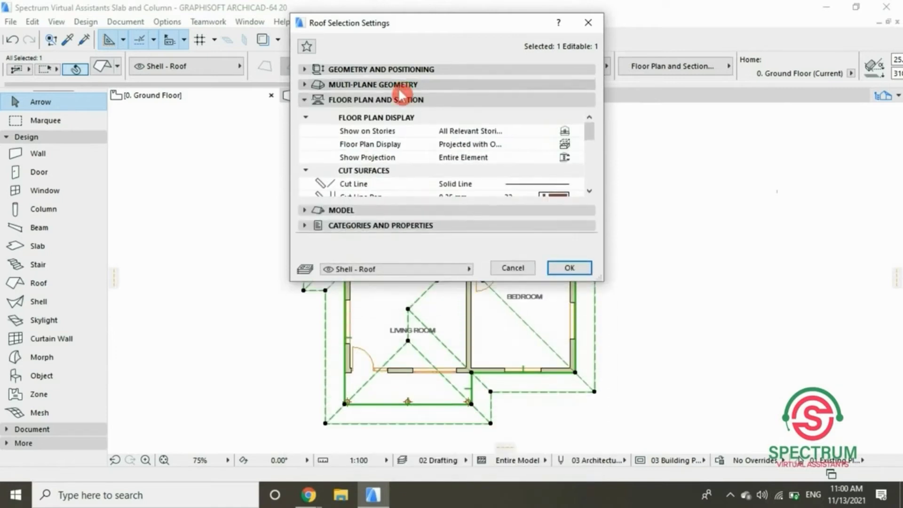
left_click(403, 101)
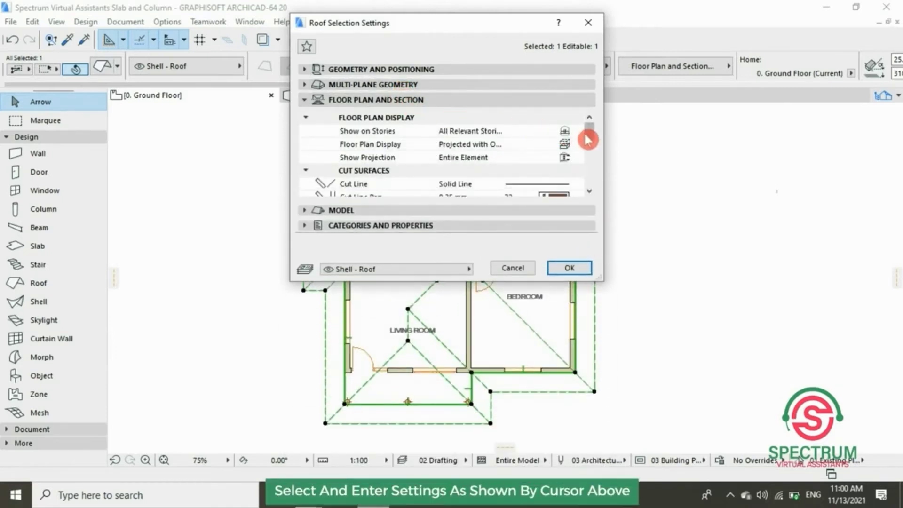
left_click_drag(594, 136, 593, 183)
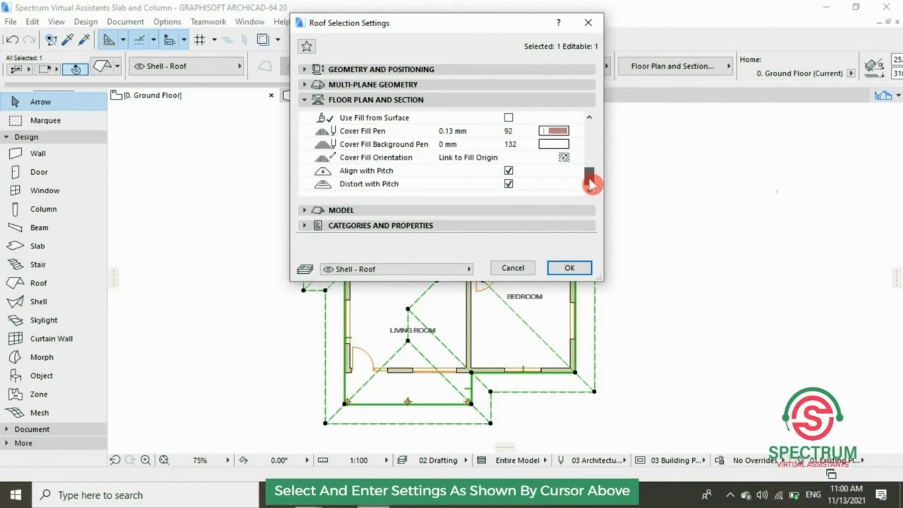
left_click(547, 99)
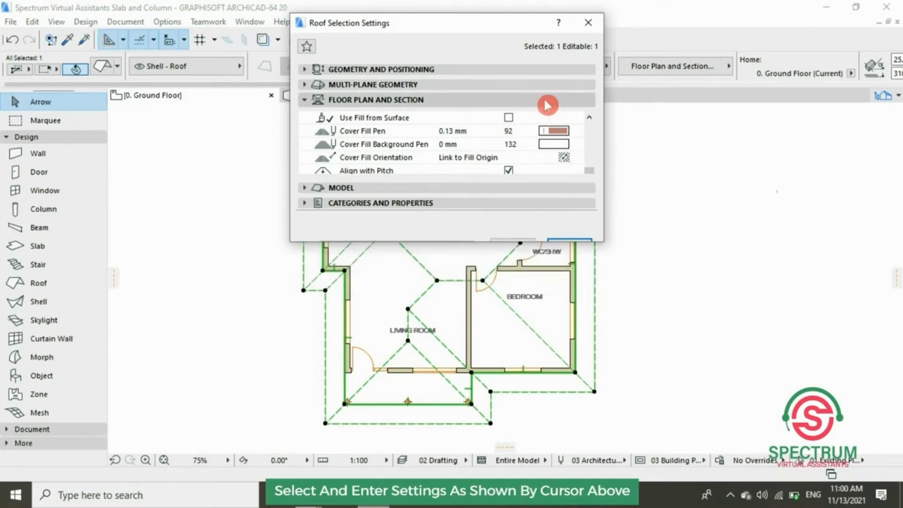
Override the top surface with Roof Tiles - French Brown and edges with Paint - Glossy White.
left_click(543, 115)
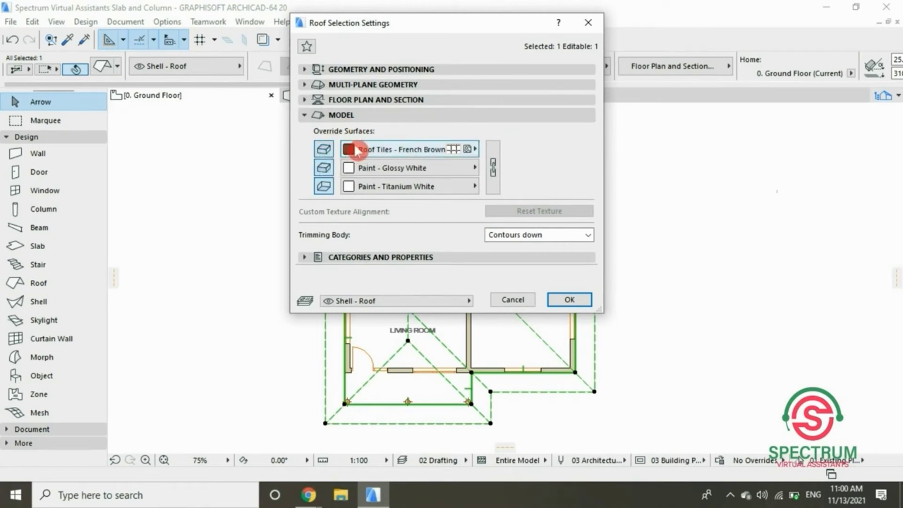
left_click(383, 150)
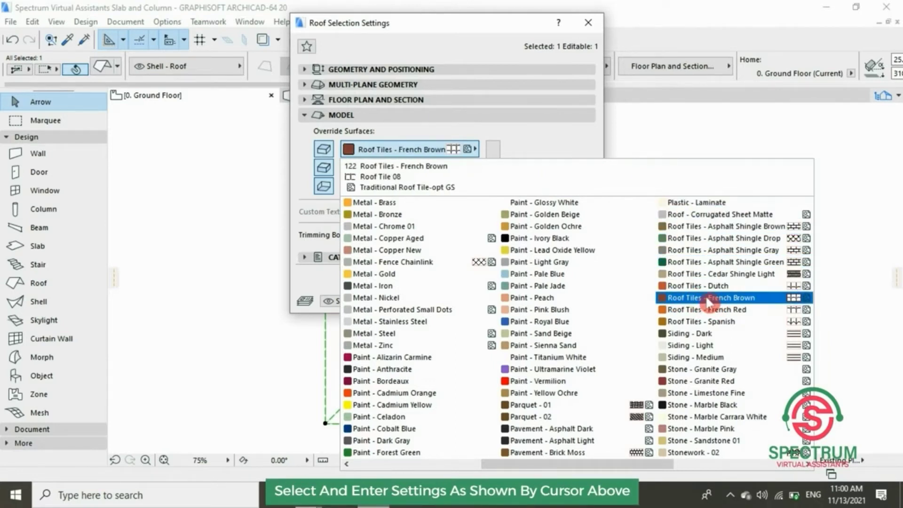
left_click(709, 298)
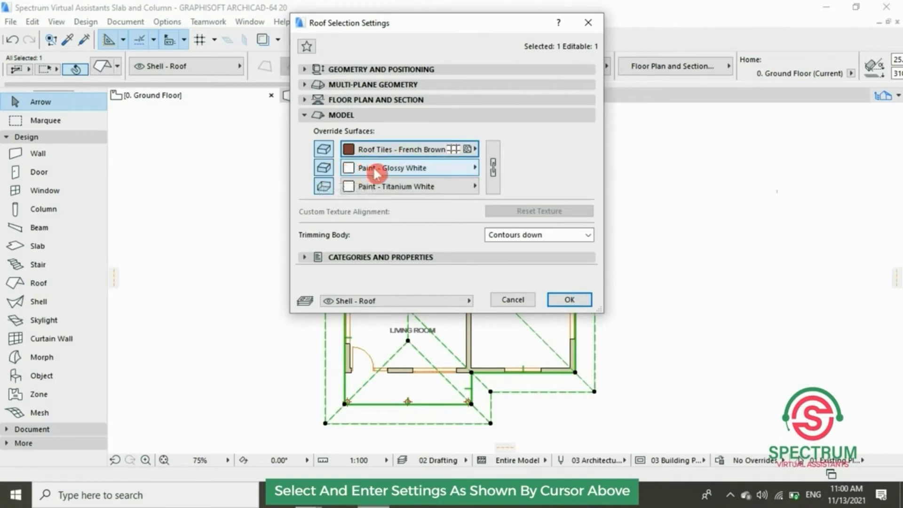
left_click(378, 168)
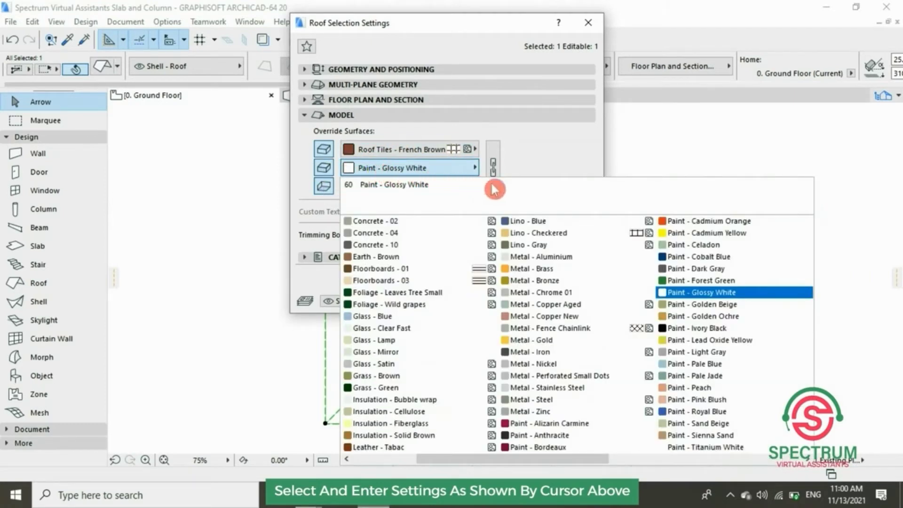
left_click(695, 233)
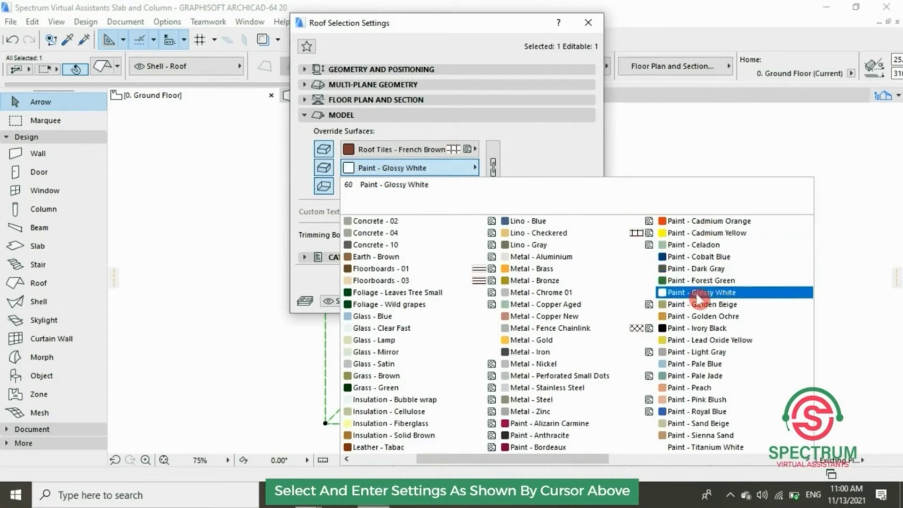
left_click(711, 292)
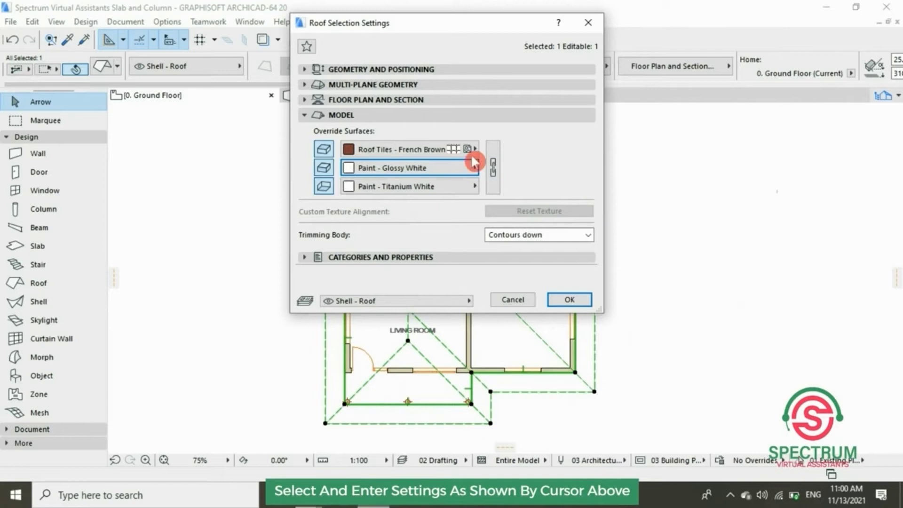
Set the underside to Paint - Titanium White and keep Contours down trimming.
left_click(324, 189)
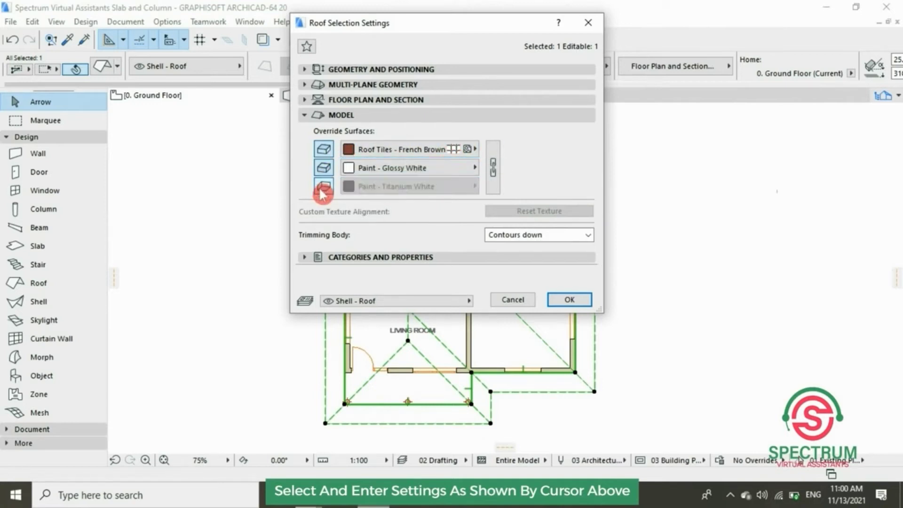
left_click(323, 189)
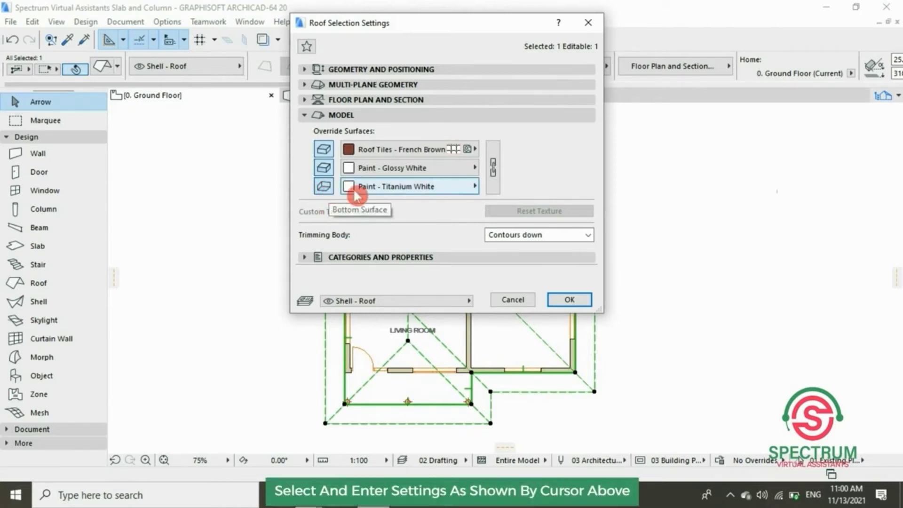
left_click(395, 187)
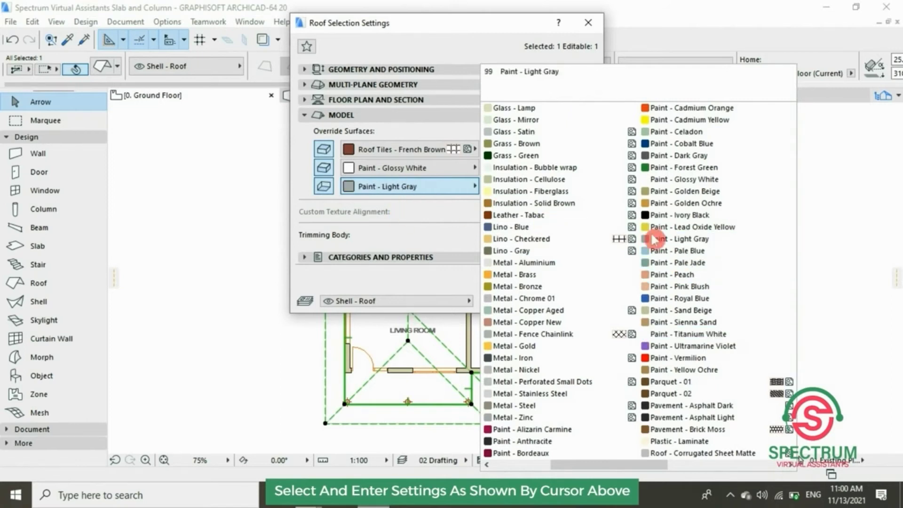
left_click(679, 334)
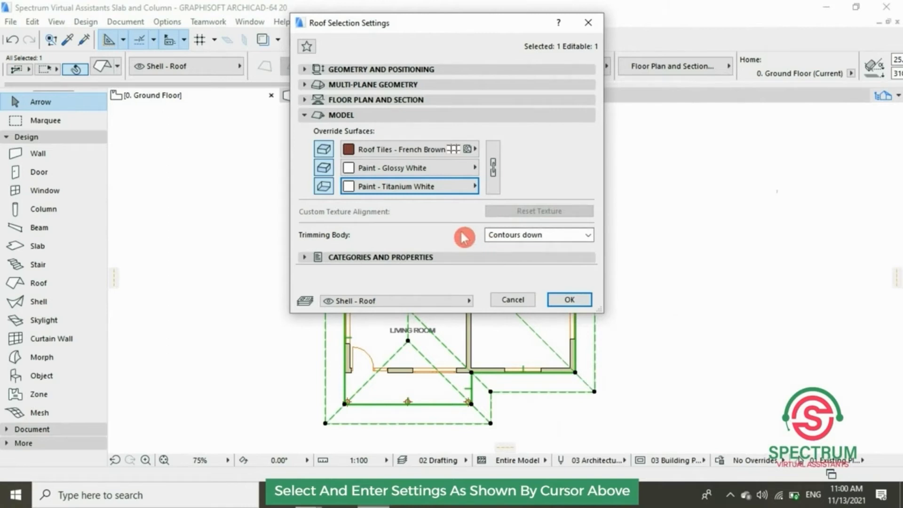
left_click(558, 234)
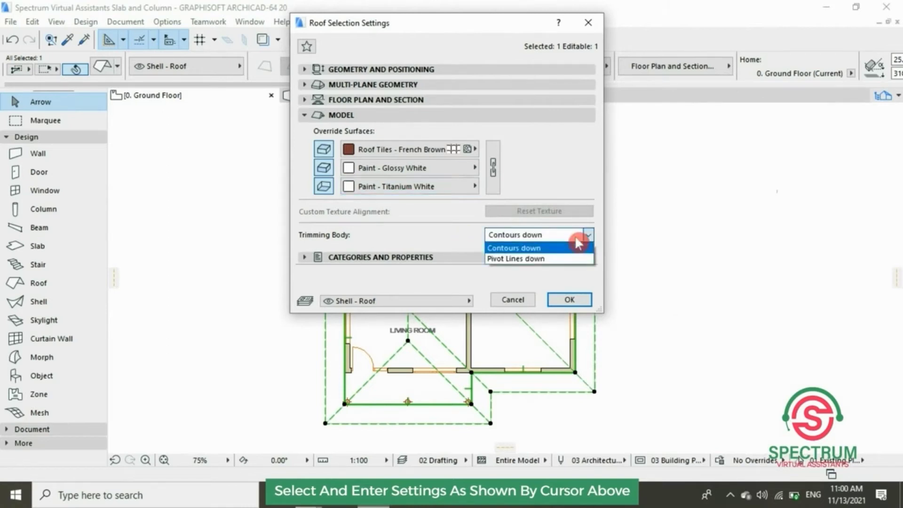
left_click(580, 239)
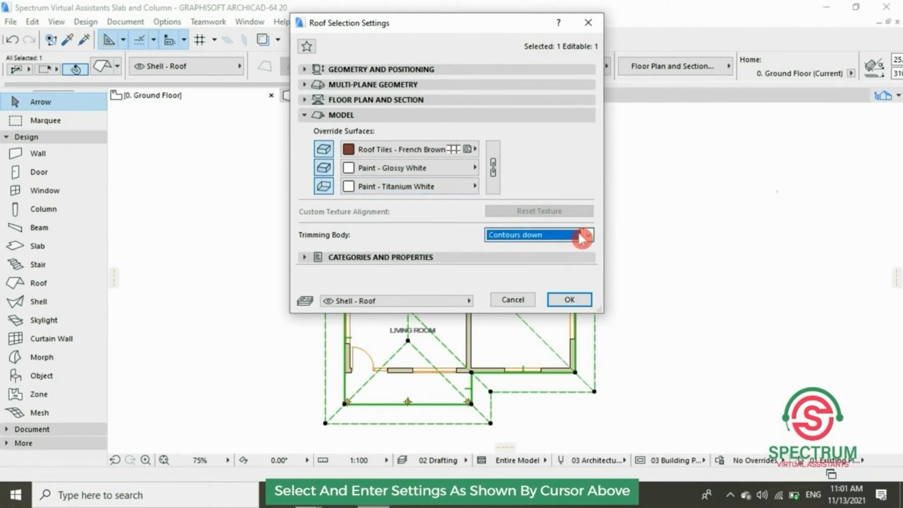
Keep the element classification as Roof and the layer as Shell - Roof.
left_click(516, 115)
left_click(498, 131)
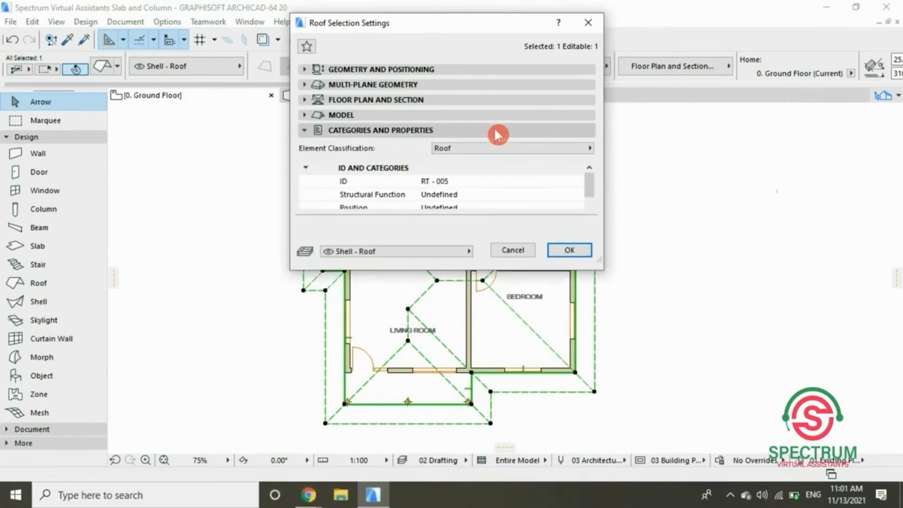
left_click(502, 148)
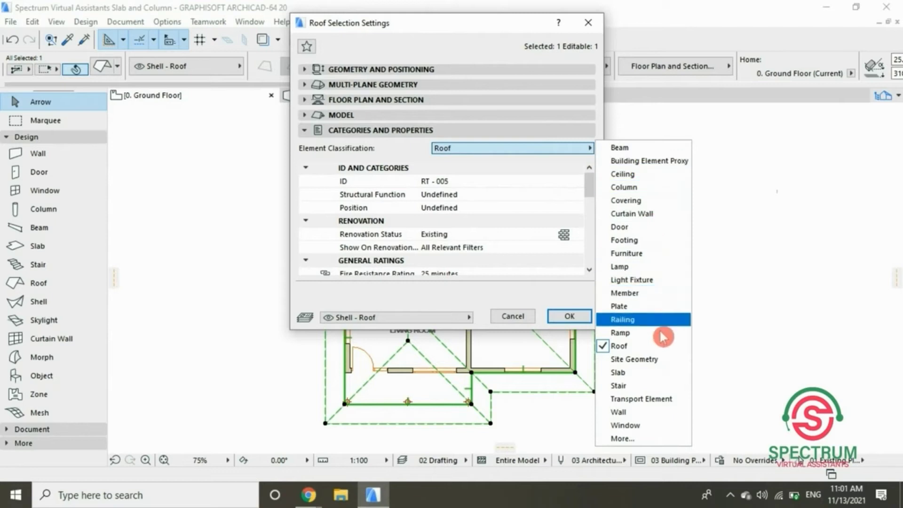
left_click(666, 347)
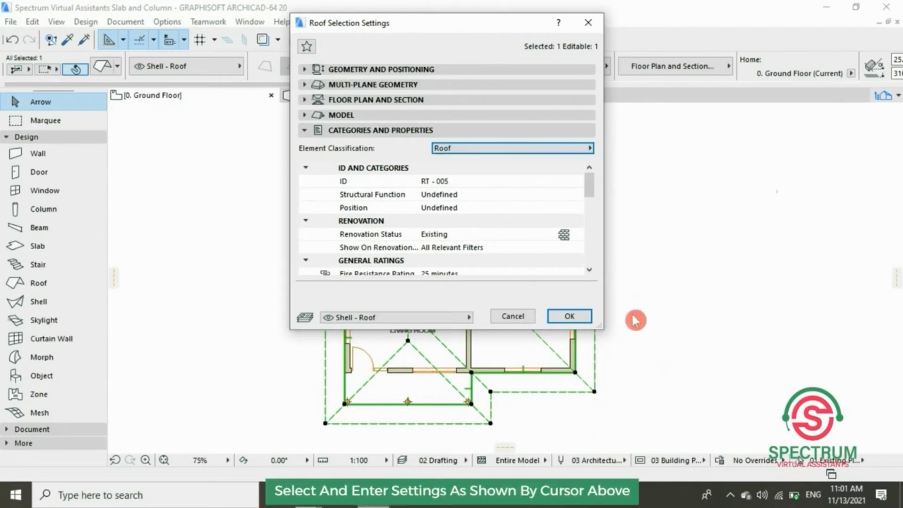
left_click(591, 188)
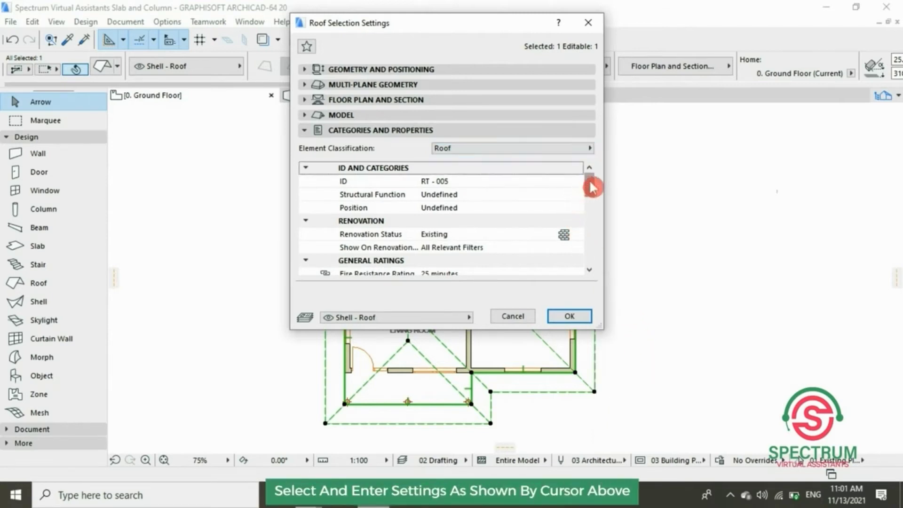
left_click_drag(591, 186, 591, 253)
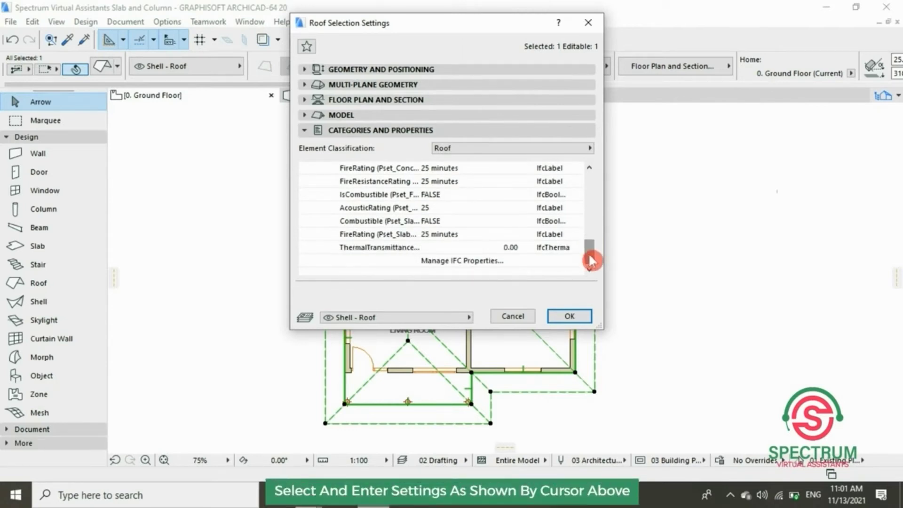
left_click(561, 132)
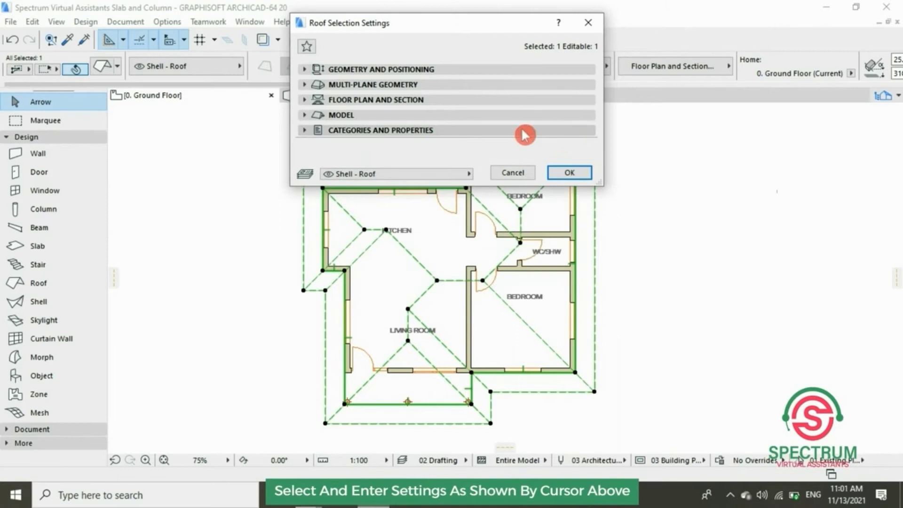
left_click(468, 174)
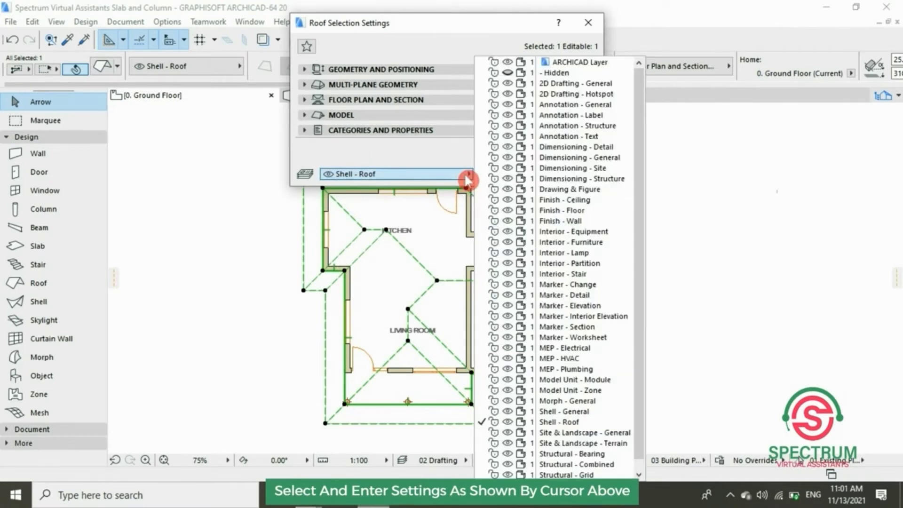
left_click(561, 423)
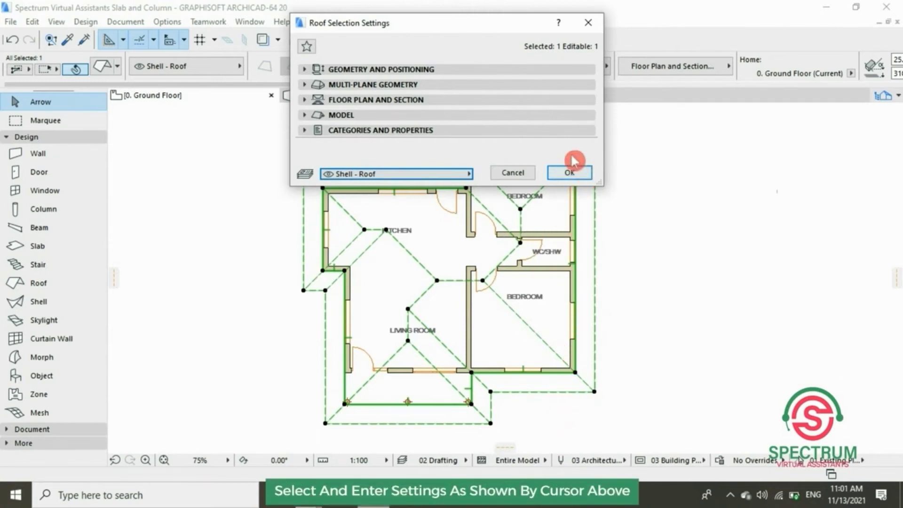
Apply the roof settings, orbit the tiled hip roof in 3D, then return to the ground floor.
left_click(572, 174)
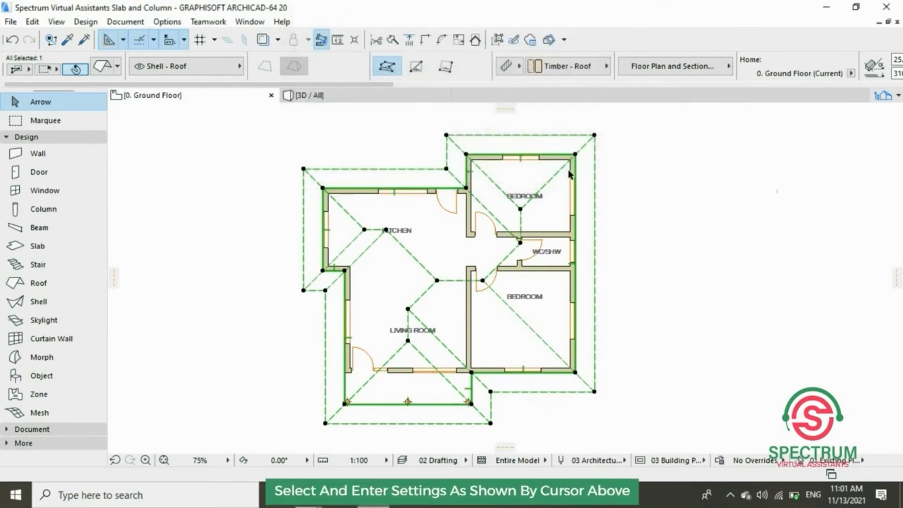
left_click(406, 142)
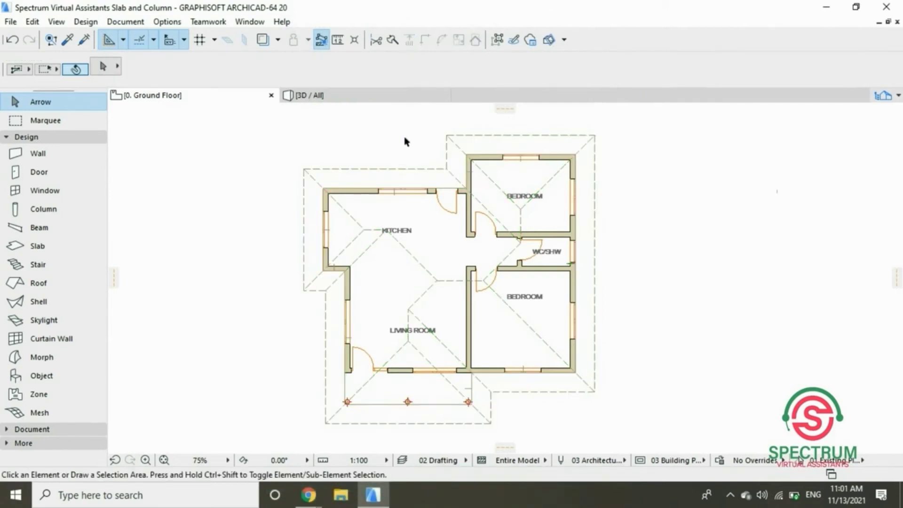
left_click(380, 96)
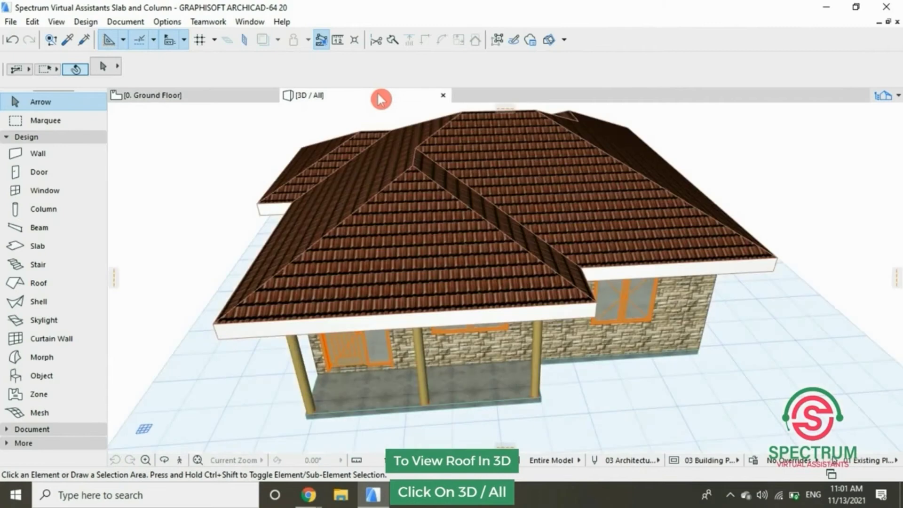
middle_click_drag(389, 270, 395, 299, "shift")
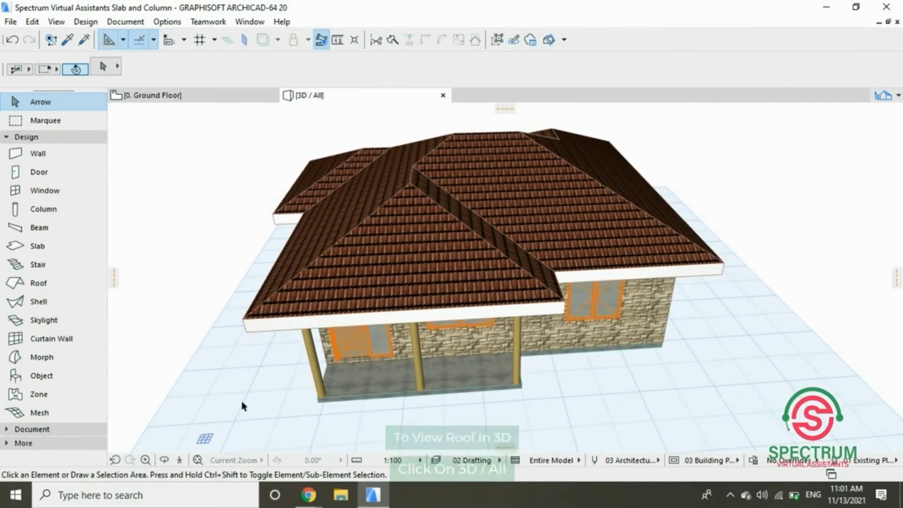
left_click(164, 461)
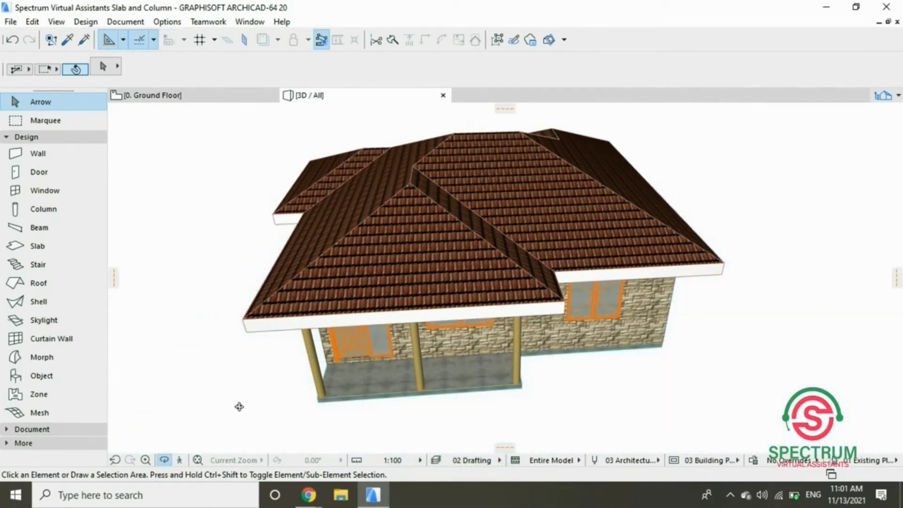
mouse_move(239, 407)
left_mouse_down()
mouse_move(263, 364)
mouse_move(394, 340)
mouse_move(278, 358)
mouse_move(255, 353)
mouse_move(338, 356)
mouse_move(329, 318)
mouse_move(473, 384)
mouse_move(529, 367)
mouse_move(233, 313)
mouse_move(351, 341)
mouse_move(332, 324)
mouse_move(510, 357)
mouse_move(497, 383)
left_mouse_up()
mouse_move(285, 390)
left_mouse_down()
mouse_move(515, 344)
mouse_move(558, 317)
mouse_move(564, 331)
mouse_move(446, 350)
mouse_move(504, 374)
mouse_move(607, 373)
mouse_move(339, 376)
mouse_move(458, 392)
mouse_move(349, 368)
mouse_move(603, 361)
mouse_move(412, 384)
mouse_move(509, 377)
left_mouse_up()
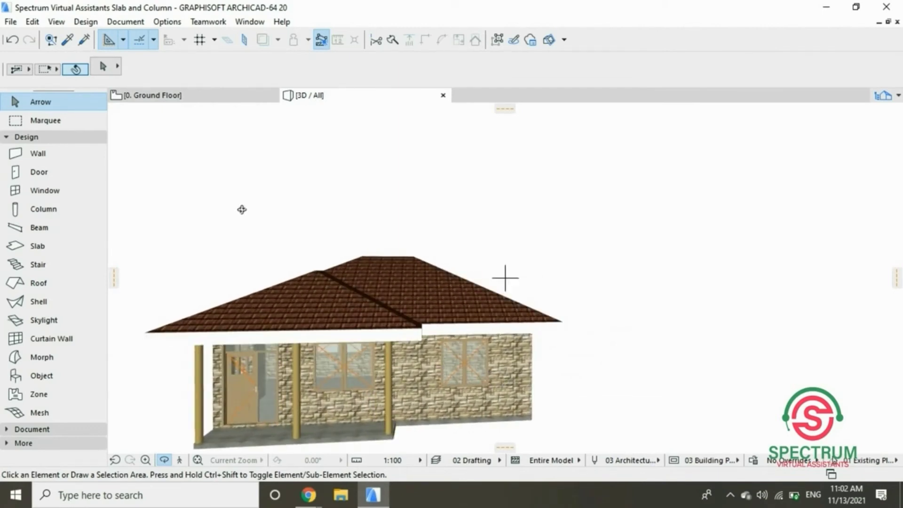
left_click(200, 102)
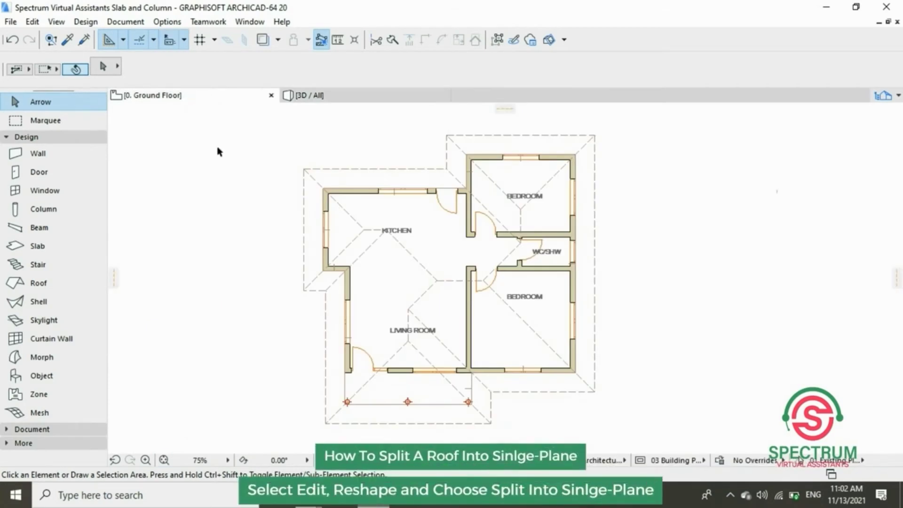
Select the hip roof and use Split into Single-plane Roofs, accepting the warning.
left_click(415, 273)
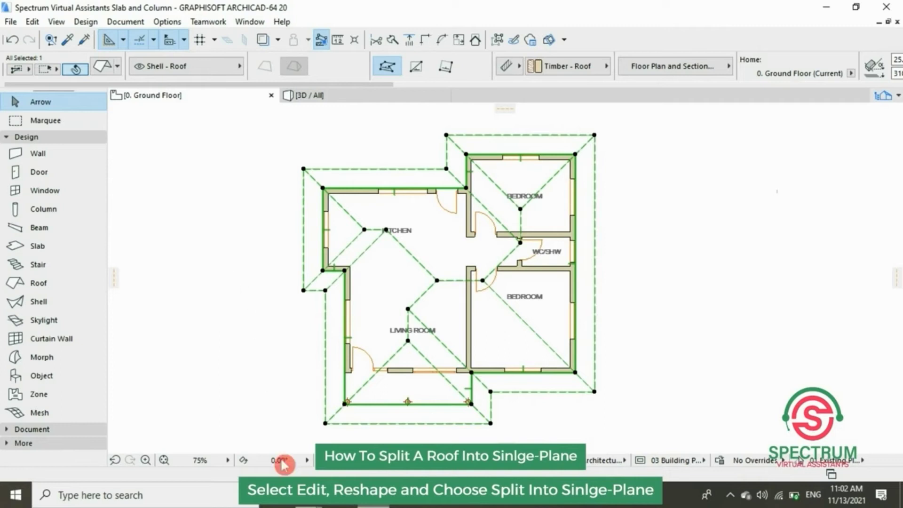
left_click(35, 23)
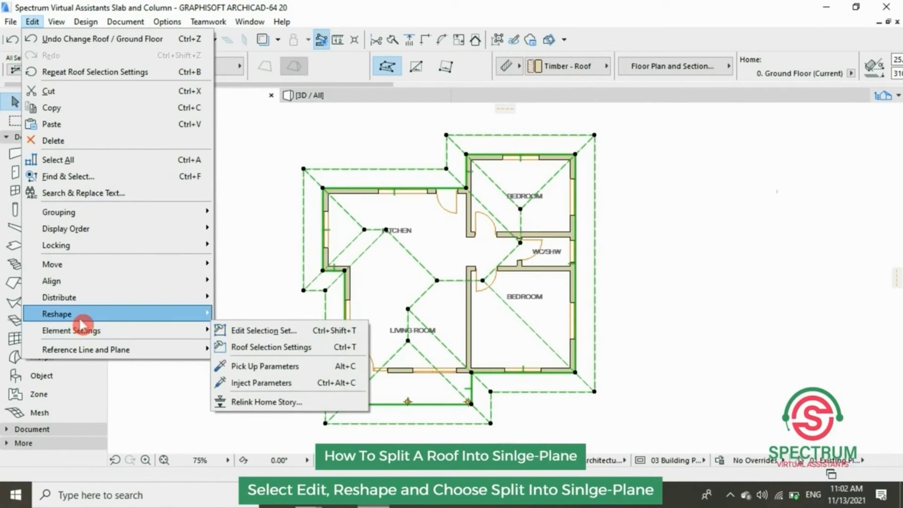
mouse_move(116, 314)
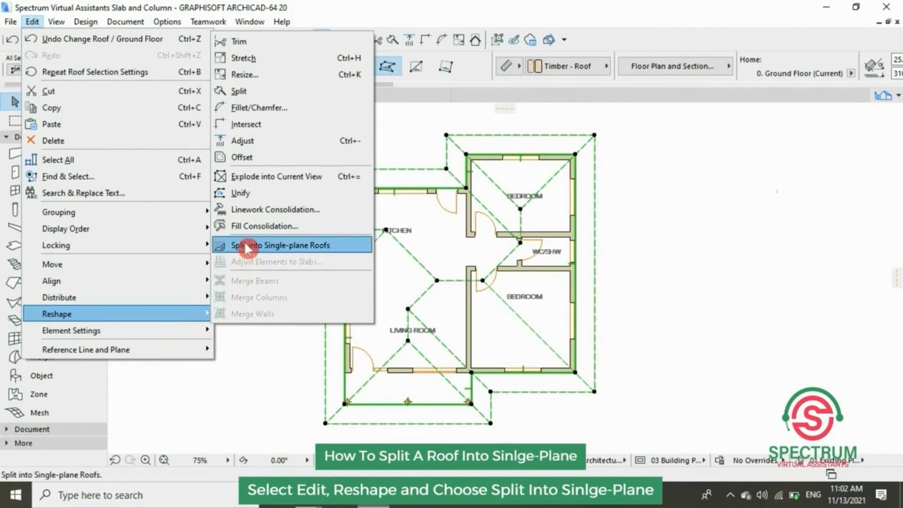
left_click(272, 244)
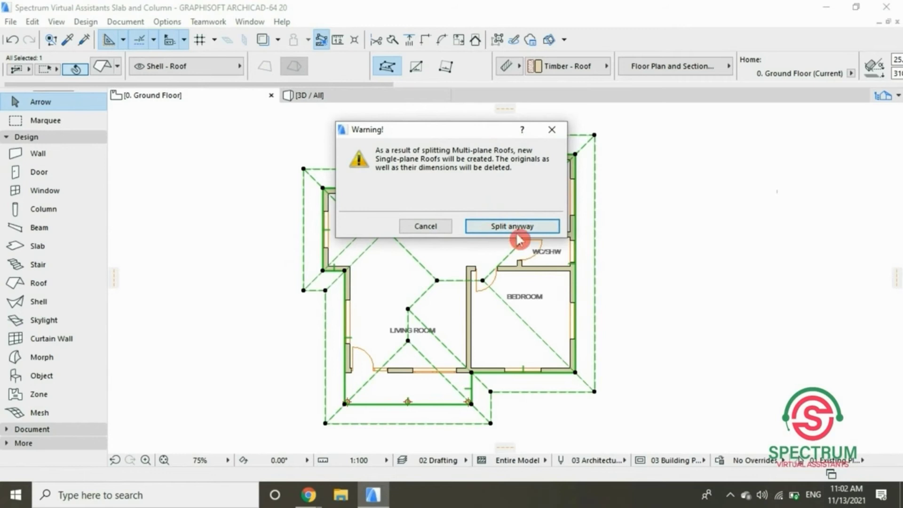
left_click(500, 228)
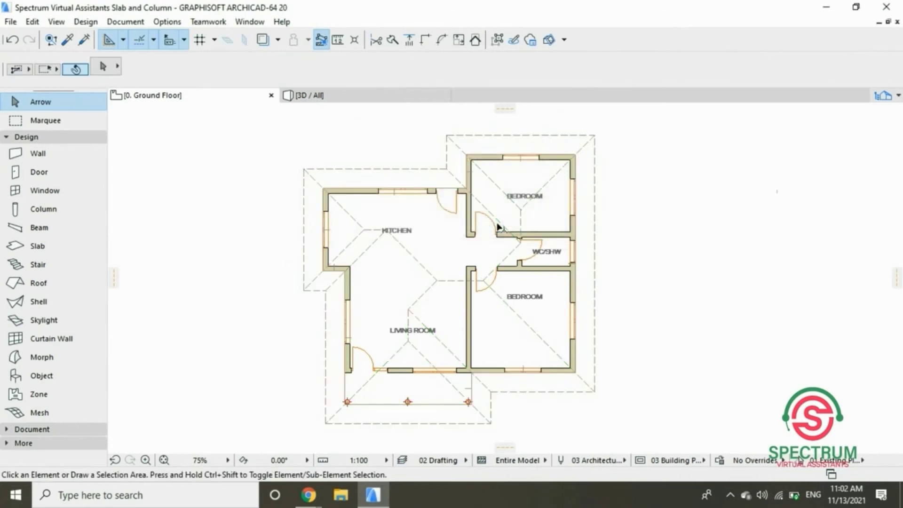
Ungroup all ten roof pieces with Edit > Grouping > Ungroup, then clear the selection.
left_click(426, 249)
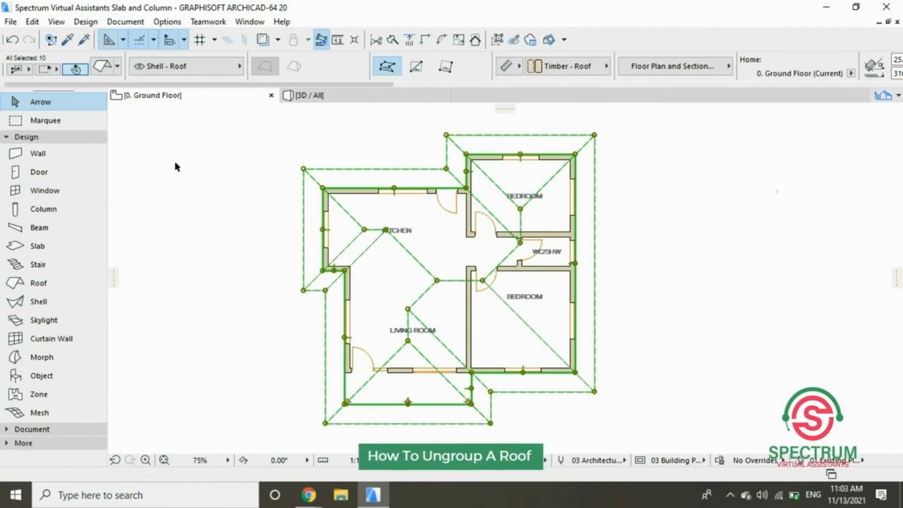
left_click(33, 22)
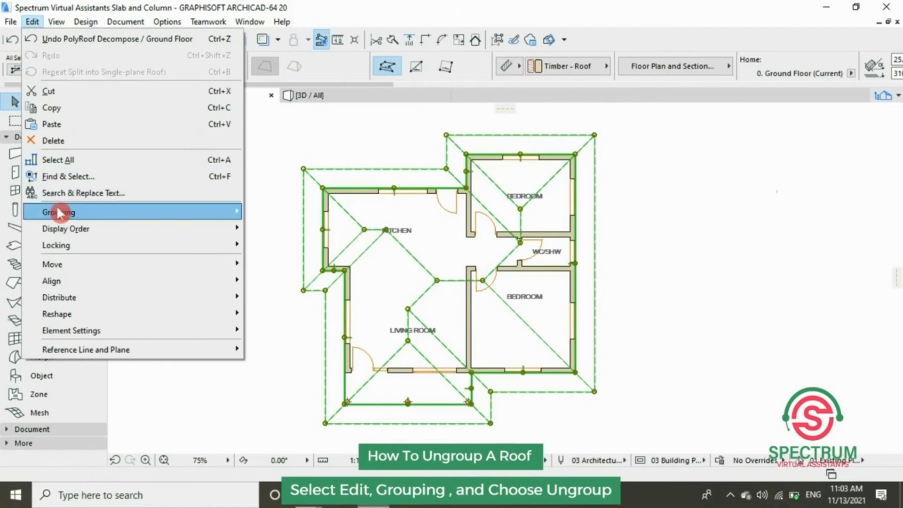
mouse_move(59, 212)
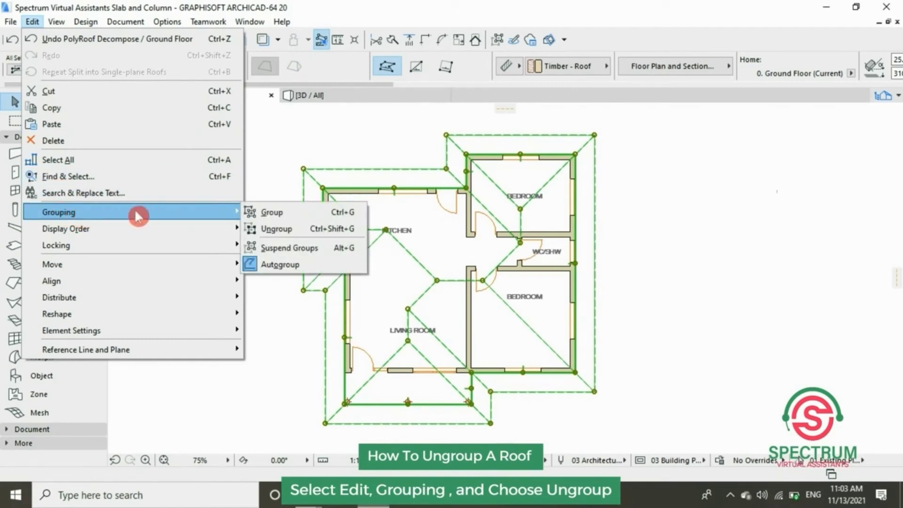
left_click(296, 230)
left_click(261, 211)
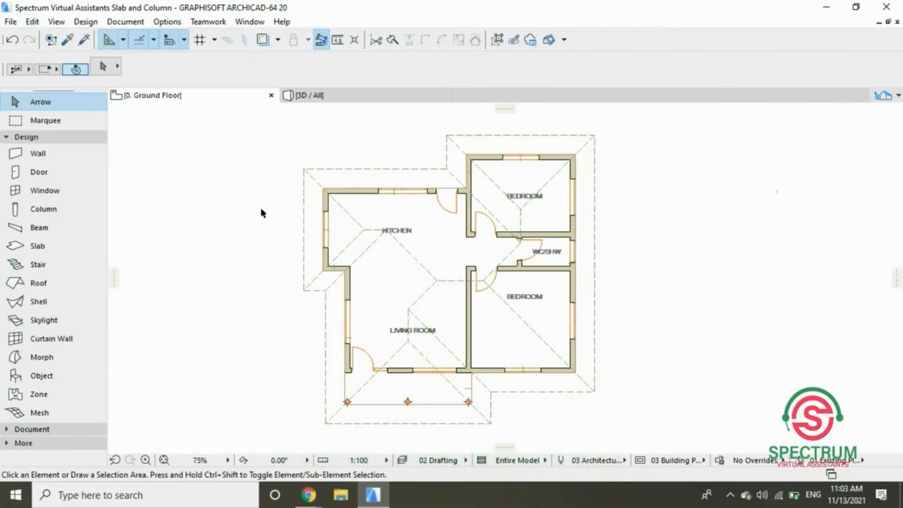
left_click(424, 224)
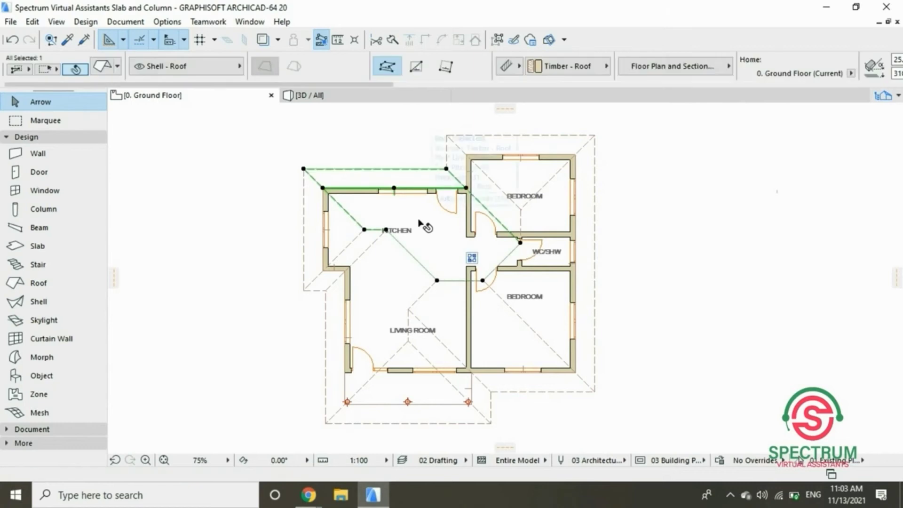
left_click(395, 281)
left_click(448, 308)
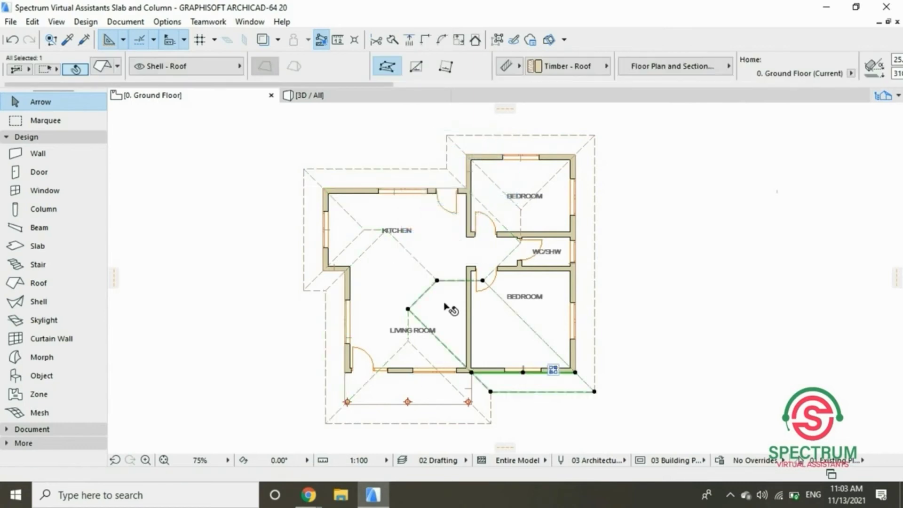
left_click(553, 310)
left_click(517, 173)
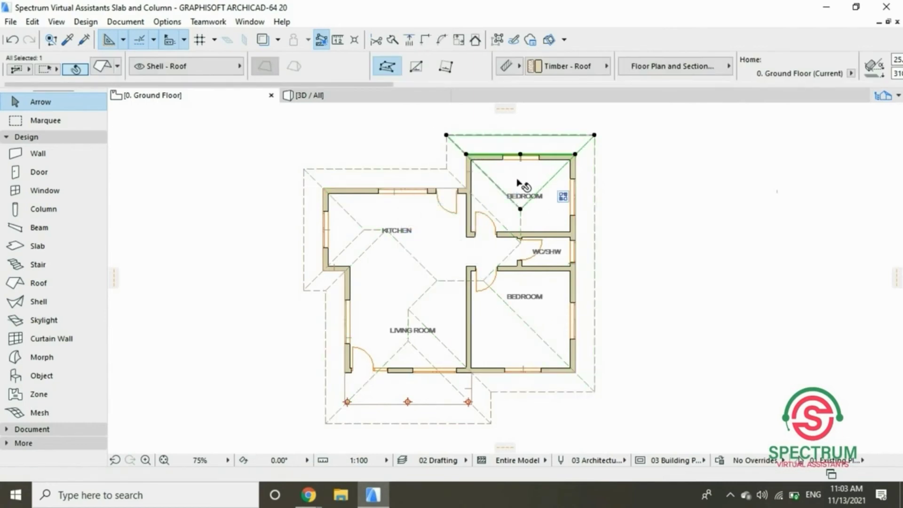
left_click(341, 229)
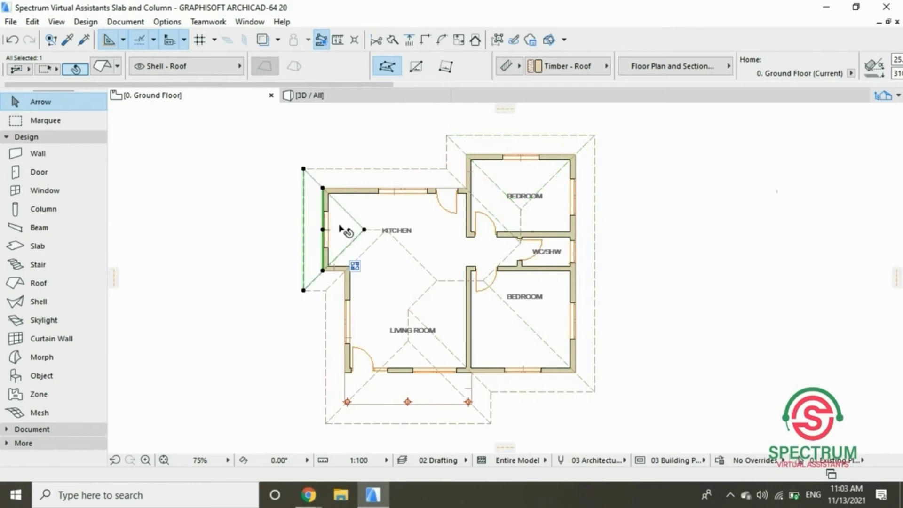
left_click(331, 319)
key("Escape")
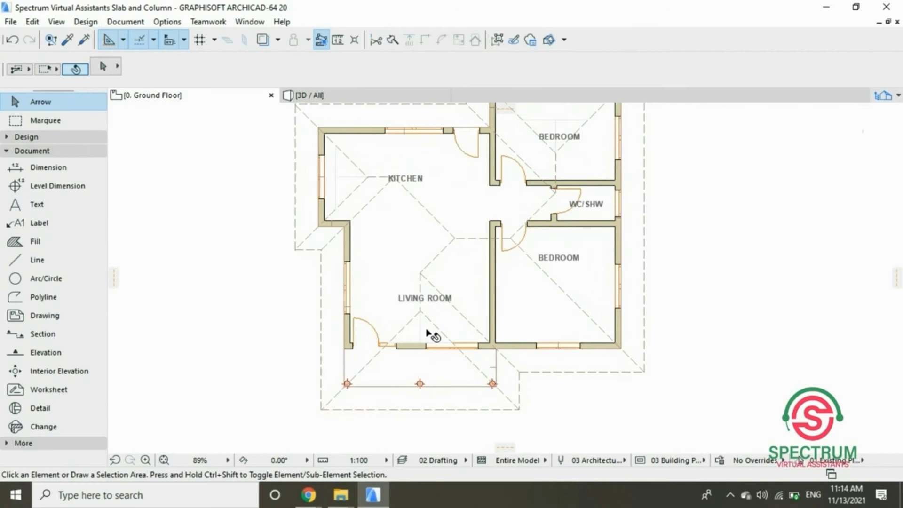
scroll(428, 332, "up", 2)
scroll(418, 328, "up", 2)
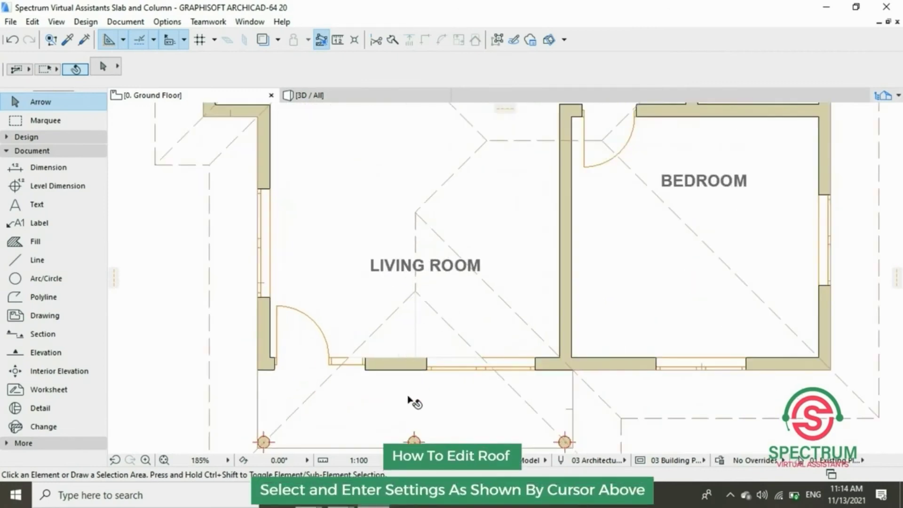
Insert nodes on the living-room roof piece so its edges meet the front wall corner.
left_click(395, 407)
scroll(522, 417, "up", 3)
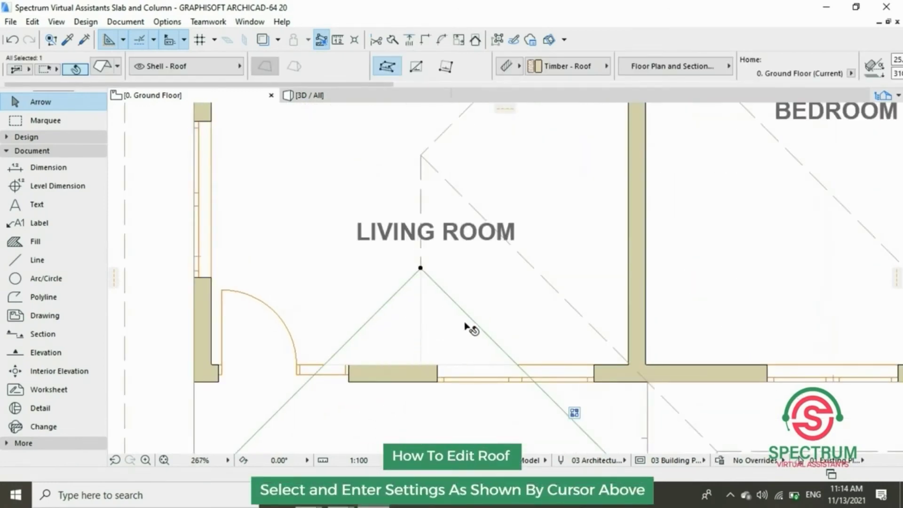
left_click(478, 328)
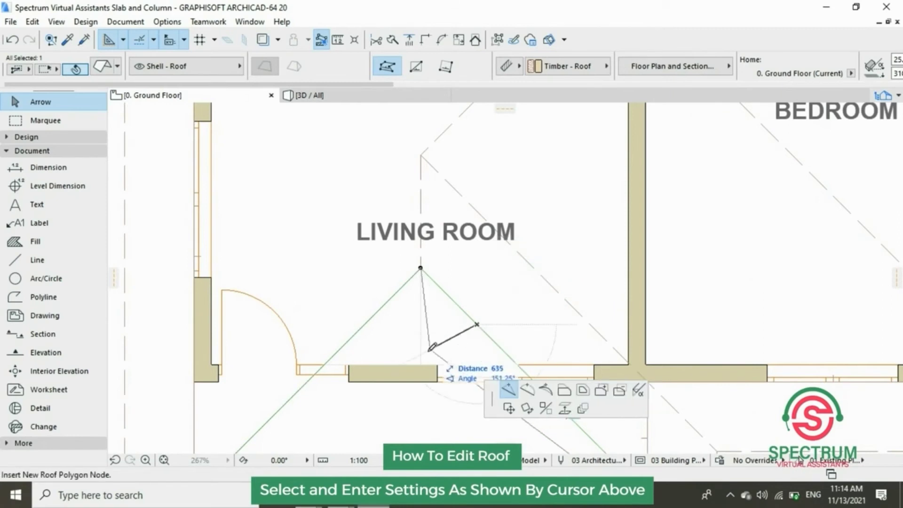
left_click(421, 364)
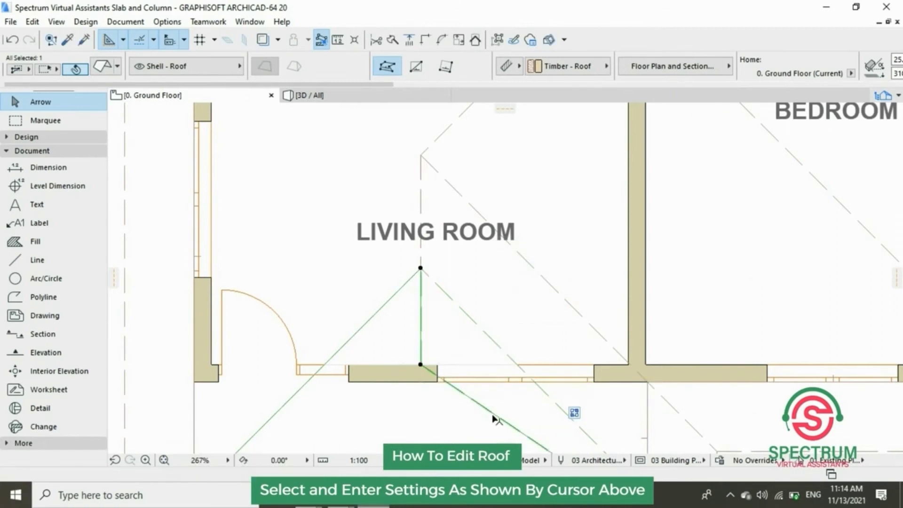
left_click(496, 416)
left_click(518, 362)
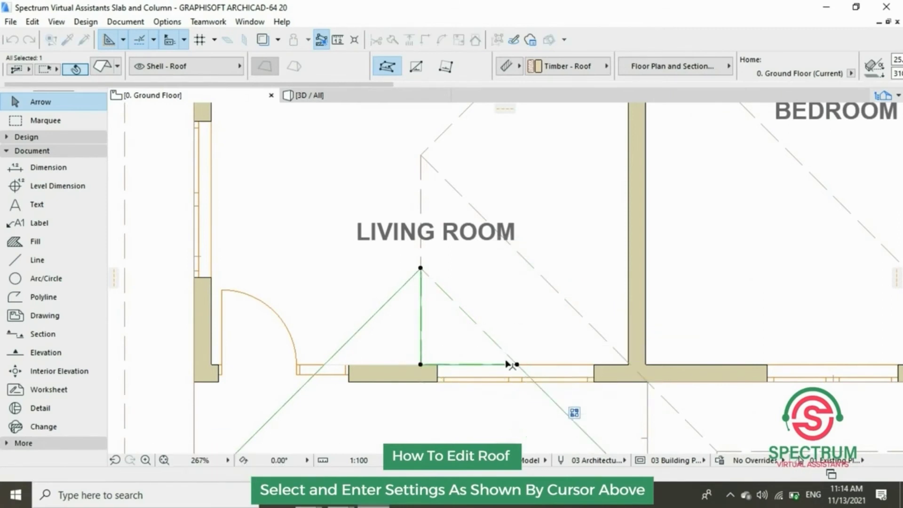
left_click(478, 324)
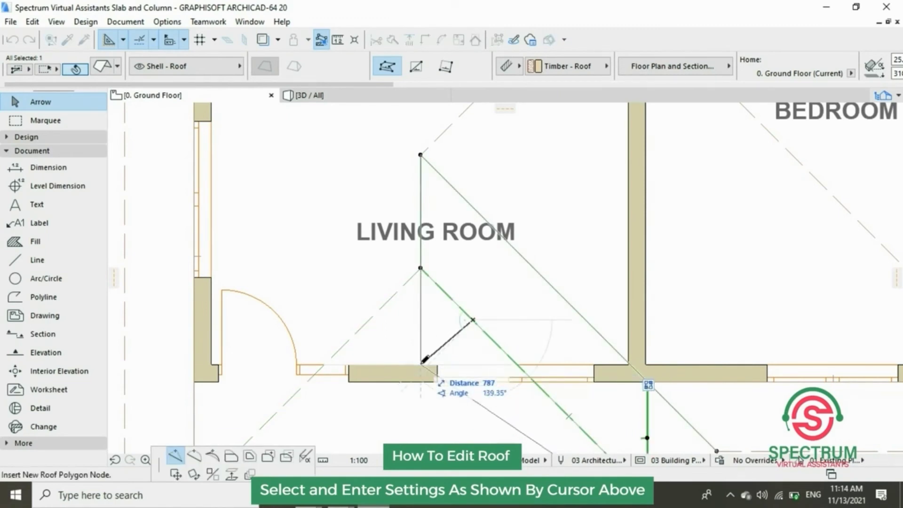
left_click(421, 364)
left_click(481, 420)
left_click(518, 364)
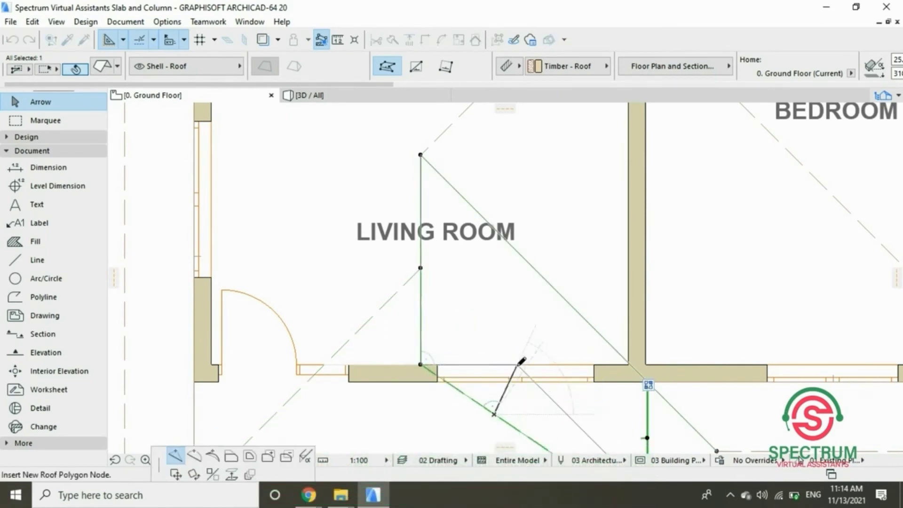
Add nodes to the neighbouring roof piece and move its corner onto the wall, then view in 3D.
left_click(382, 312)
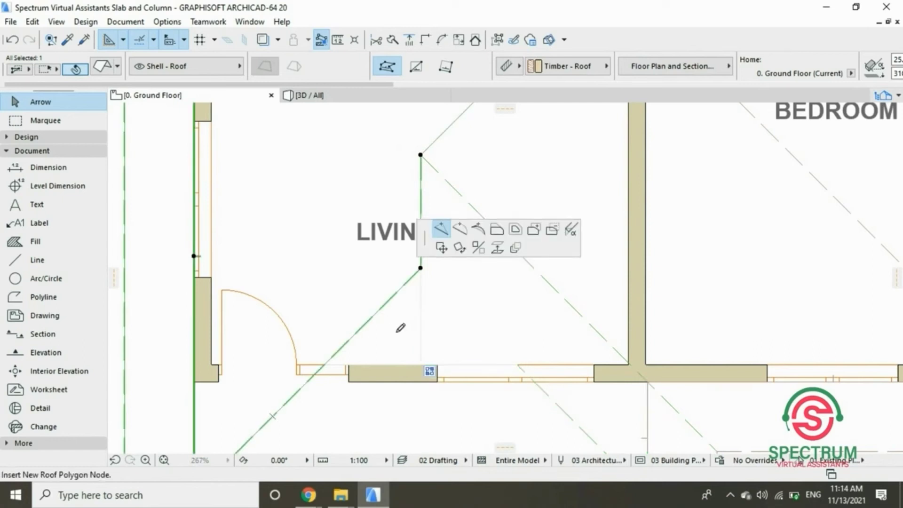
left_click(422, 364)
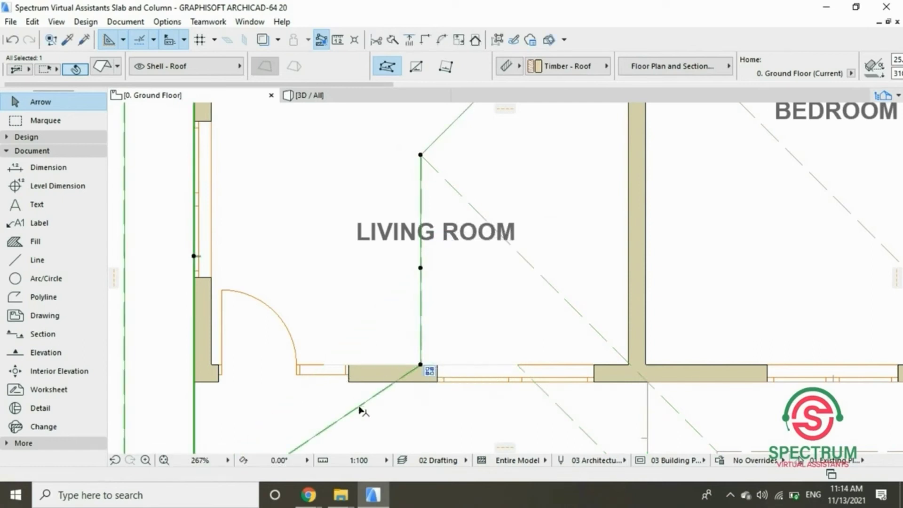
left_click(360, 408)
left_click(325, 364)
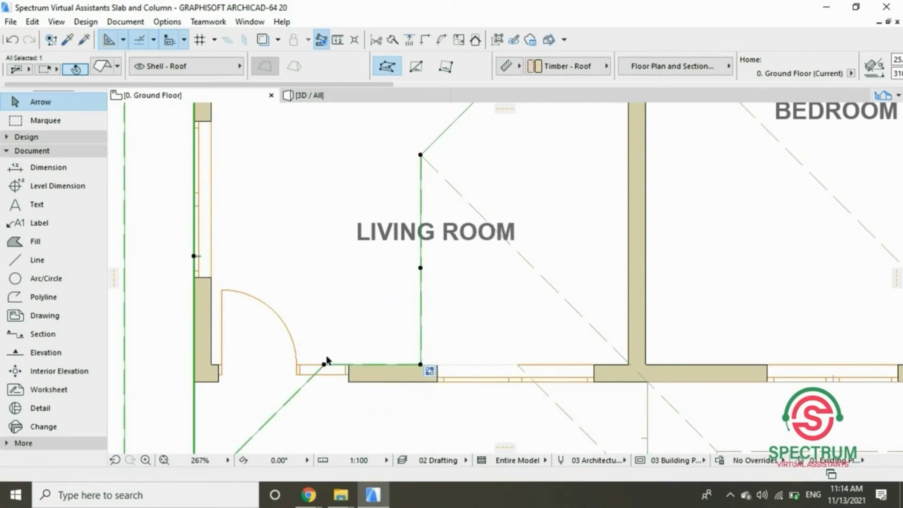
left_click(425, 418)
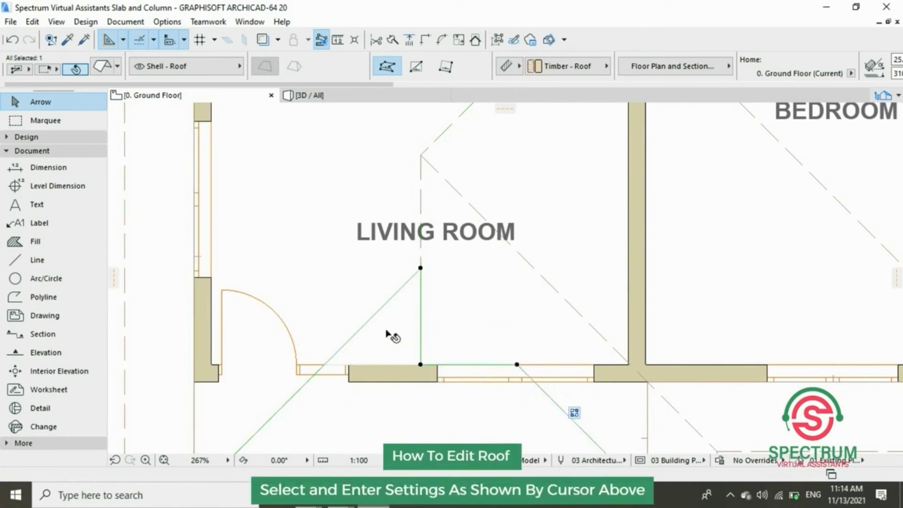
left_click(421, 269)
left_click(421, 364)
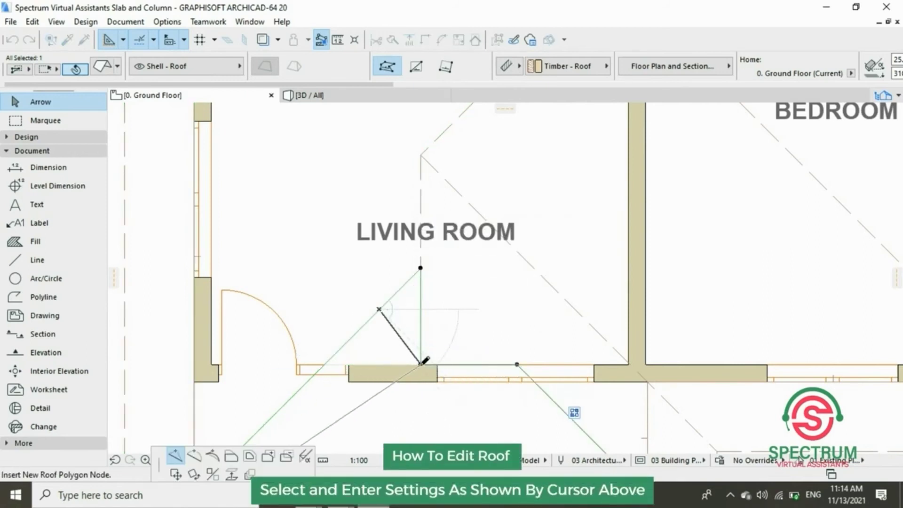
left_click(373, 406)
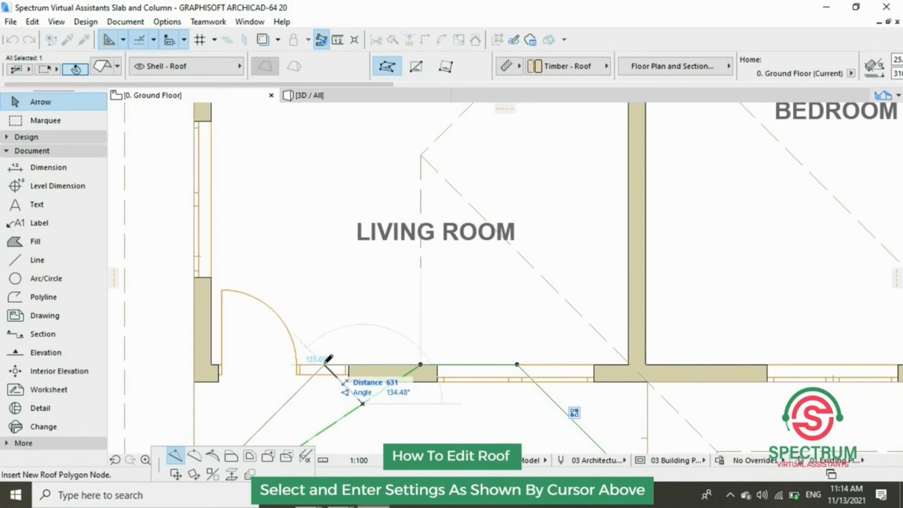
left_click(328, 359)
scroll(432, 302, "down", 1)
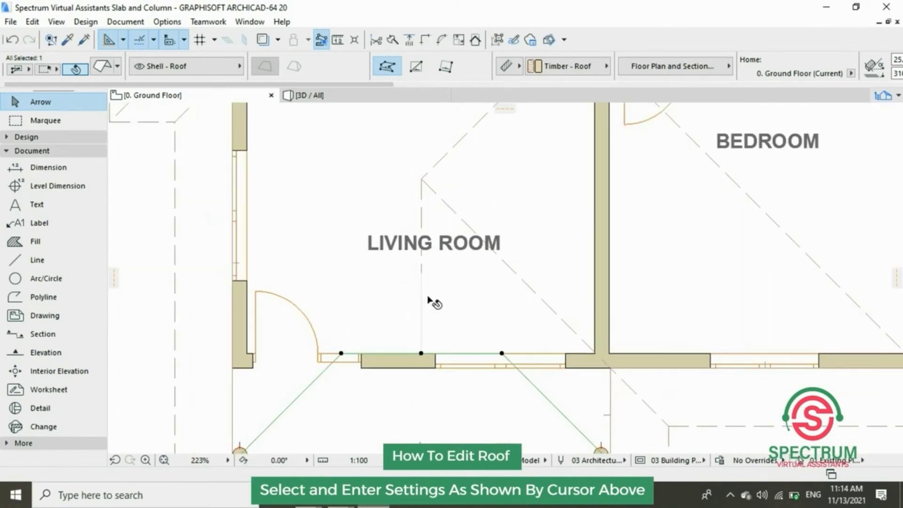
left_click(309, 95)
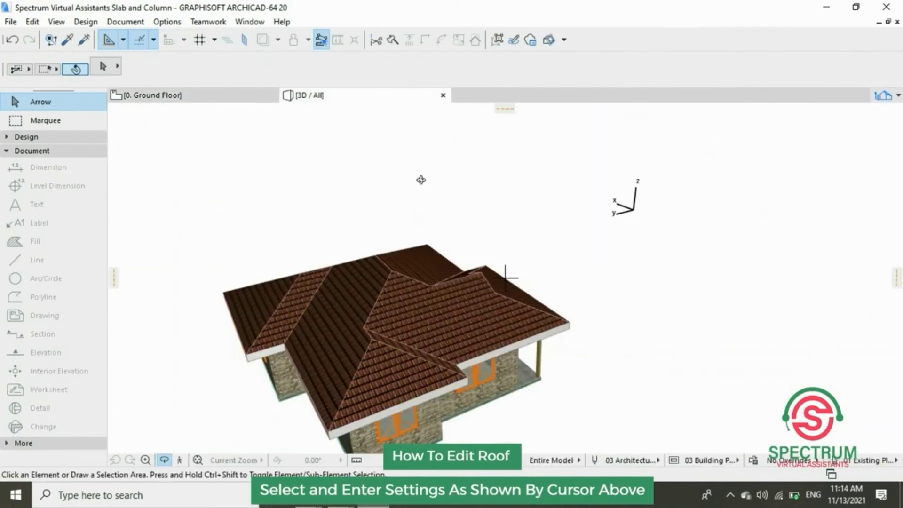
mouse_move(498, 282)
middle_mouse_down("shift")
mouse_move(282, 300)
mouse_move(313, 316)
middle_mouse_up("shift")
middle_click_drag(396, 340, 296, 317, "shift")
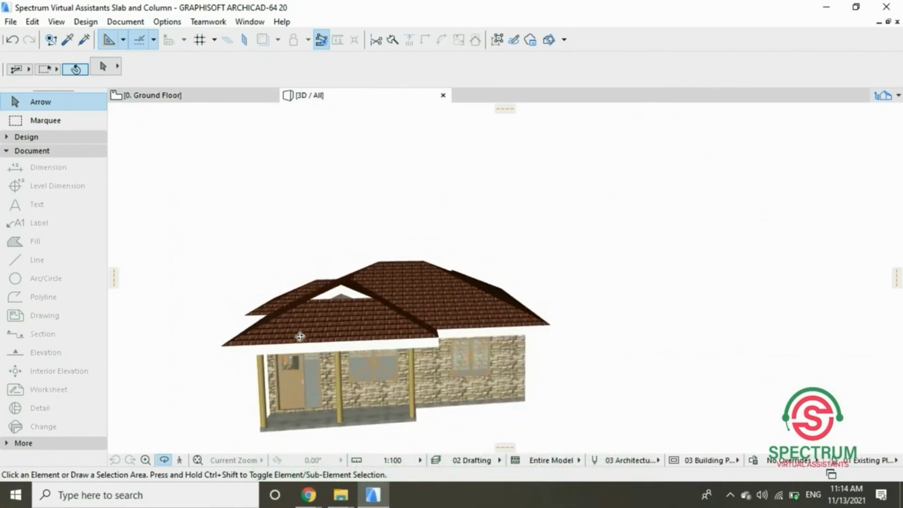
scroll(300, 316, "up", 2)
scroll(300, 317, "up", 2)
scroll(300, 316, "up", 1)
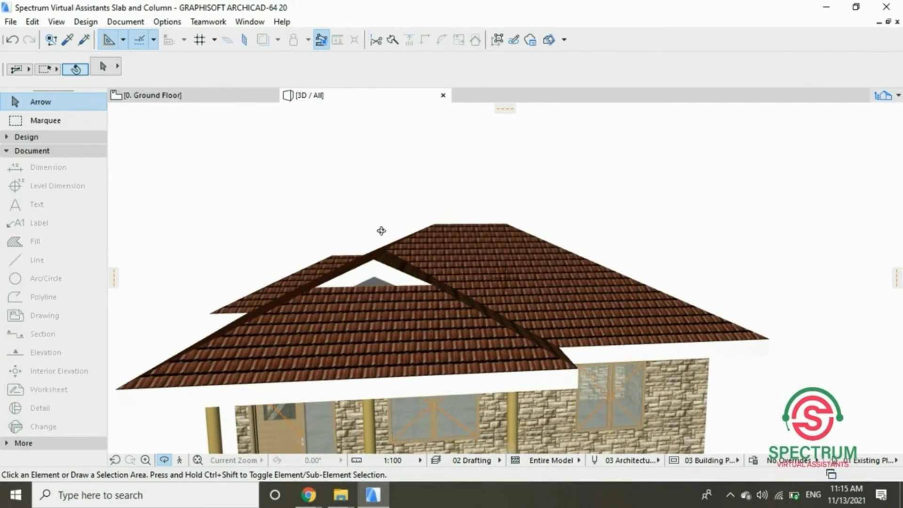
mouse_move(444, 284)
middle_mouse_down("shift")
mouse_move(746, 281)
mouse_move(491, 283)
middle_mouse_up("shift")
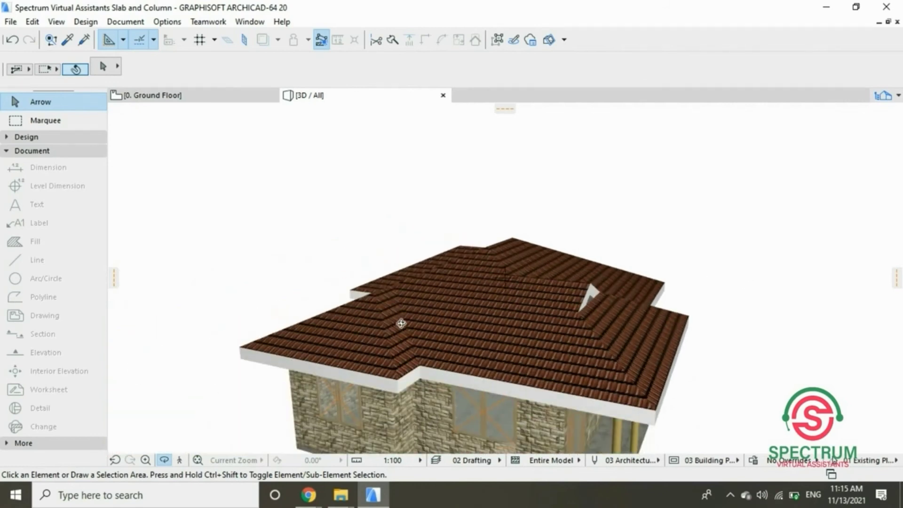
mouse_move(401, 324)
middle_mouse_down("shift")
mouse_move(494, 324)
mouse_move(462, 356)
middle_mouse_up("shift")
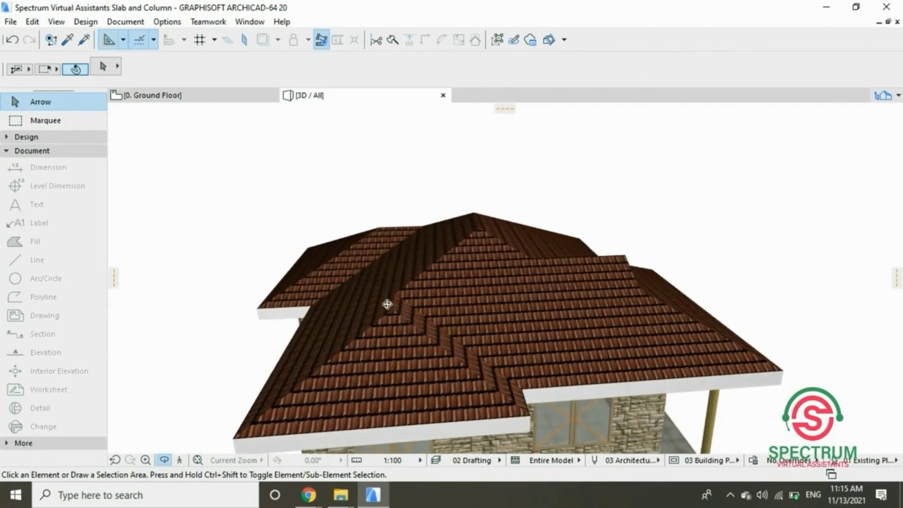
scroll(327, 384, "down", 2)
scroll(367, 332, "up", 5)
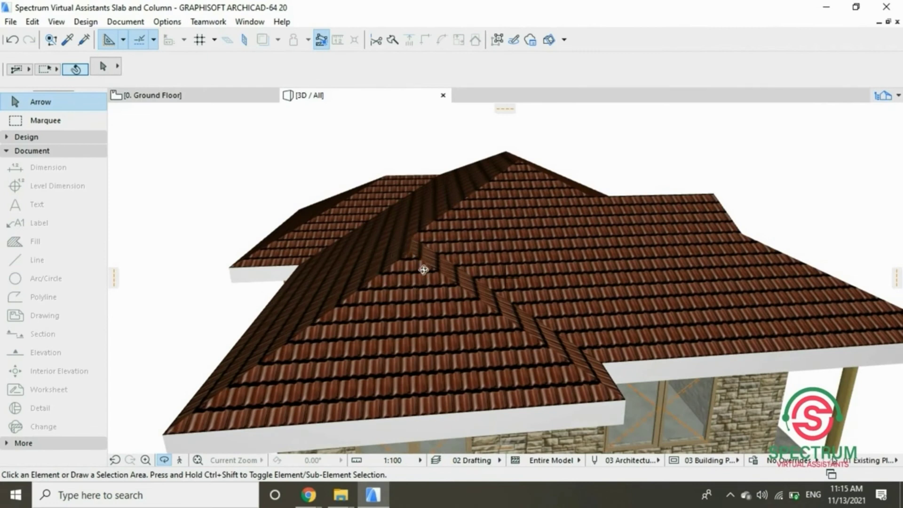
On the ground floor plan, select the roof plane beside the kitchen and undo a trial node edit.
left_click(218, 95)
left_click(494, 293)
scroll(495, 292, "down", 4)
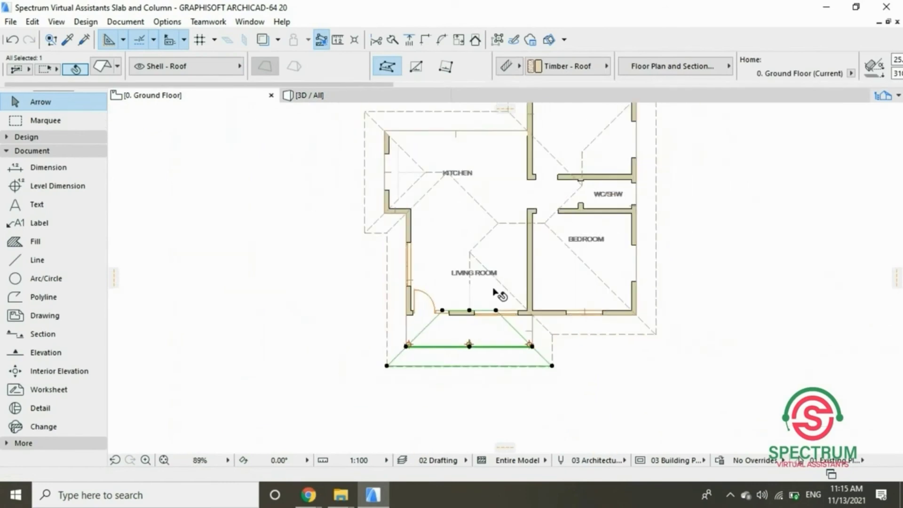
scroll(409, 154, "up", 3)
scroll(407, 153, "up", 3)
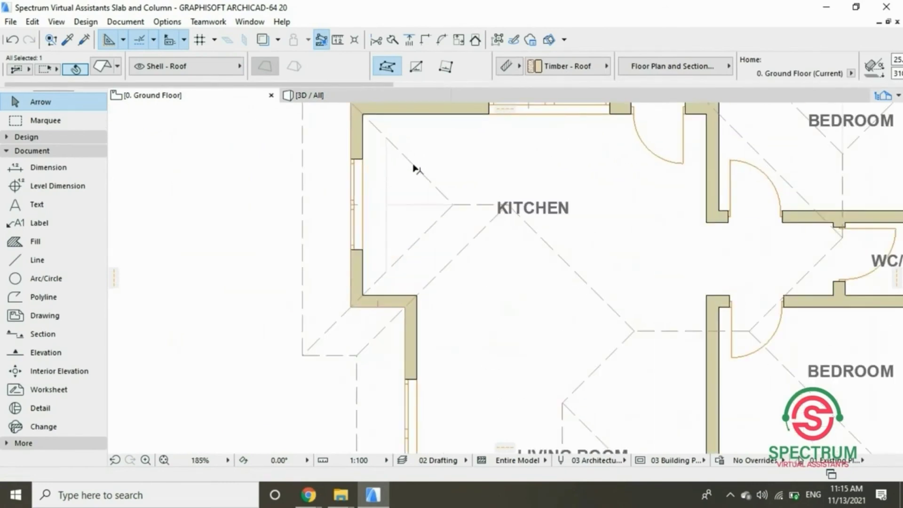
left_click(415, 169)
left_click(417, 168)
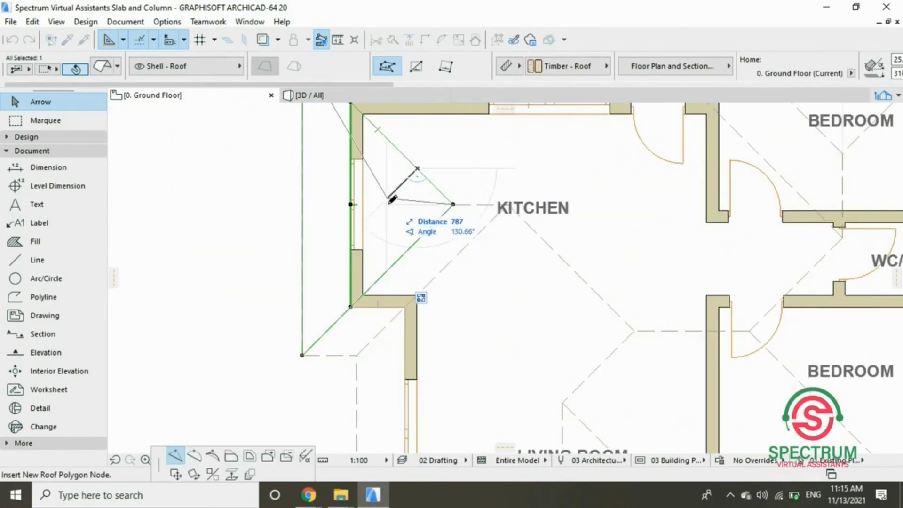
key("Escape")
left_click_drag(381, 201, 386, 136)
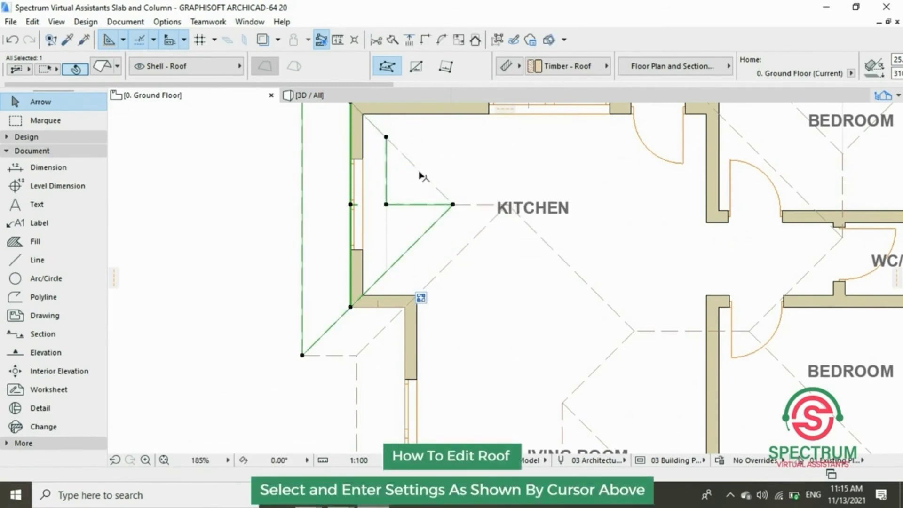
key("ctrl+z")
Insert two nodes so that roof plane's edge runs vertically beside the kitchen.
left_click(419, 171)
left_click(422, 183)
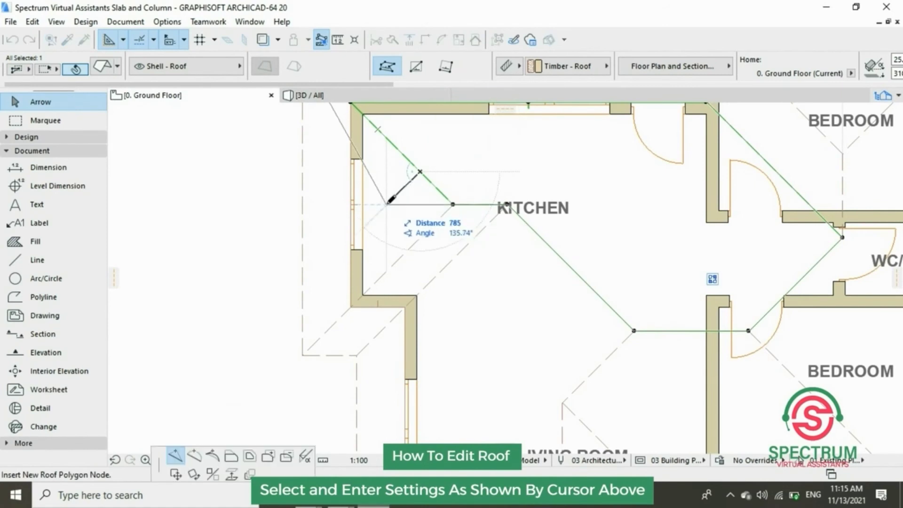
left_click(385, 204)
left_click(374, 179)
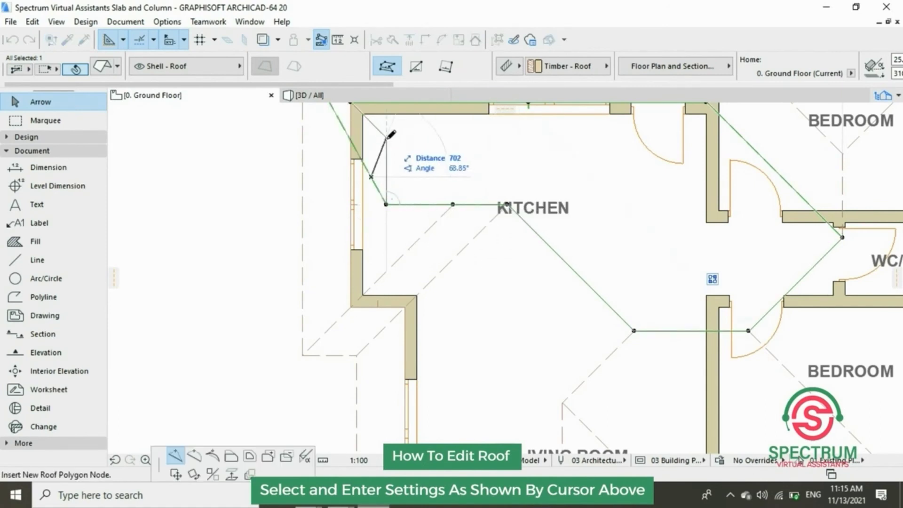
left_click(391, 133)
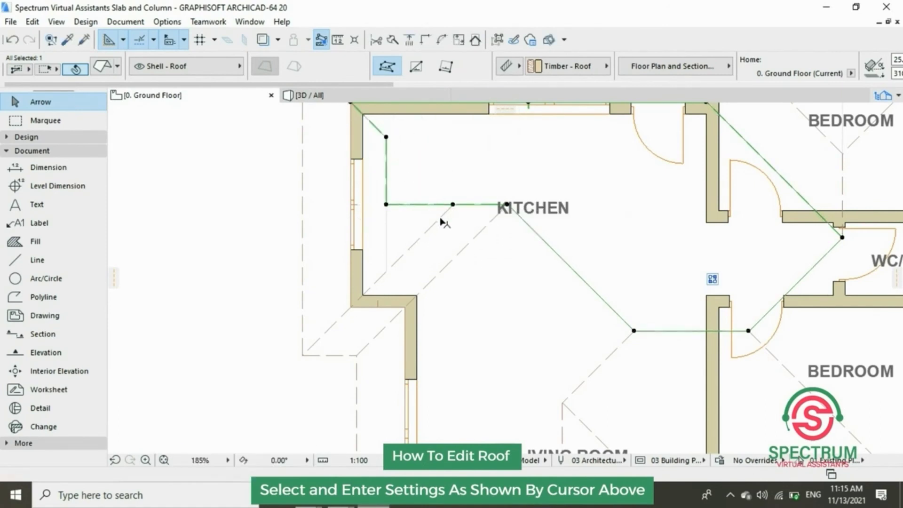
scroll(444, 222, "down", 3)
scroll(443, 222, "up", 3)
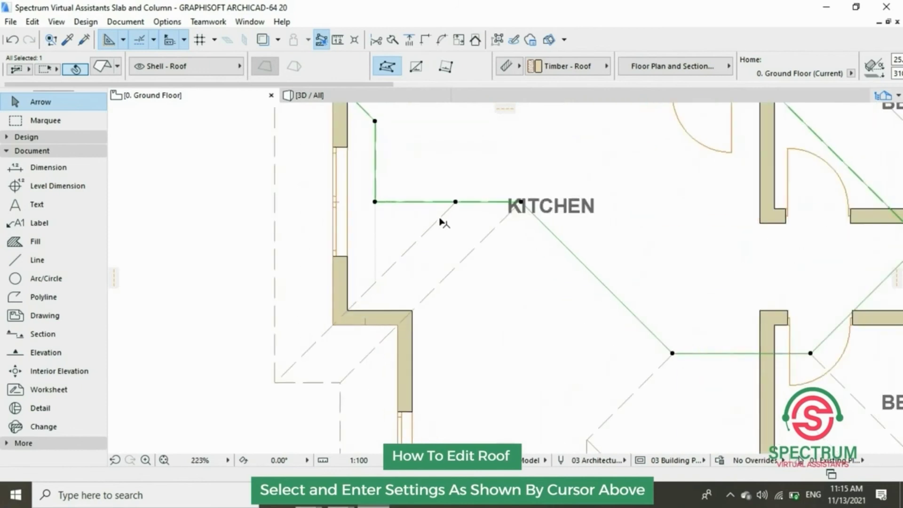
Reshape the left diagonal roof plane so its left edge runs vertically, then check its shape.
left_click(421, 239)
left_click(413, 240)
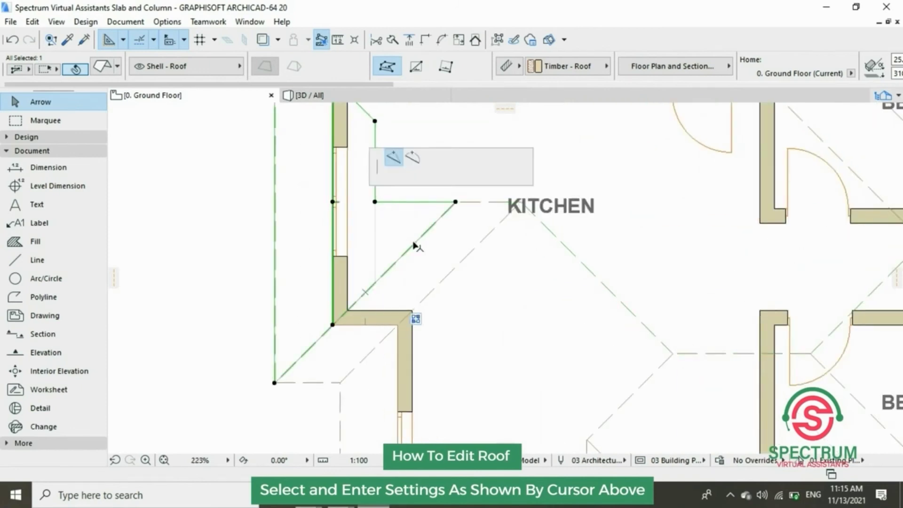
mouse_move(413, 240)
left_mouse_down()
mouse_move(367, 239)
mouse_move(375, 282)
left_mouse_up()
left_click(367, 239)
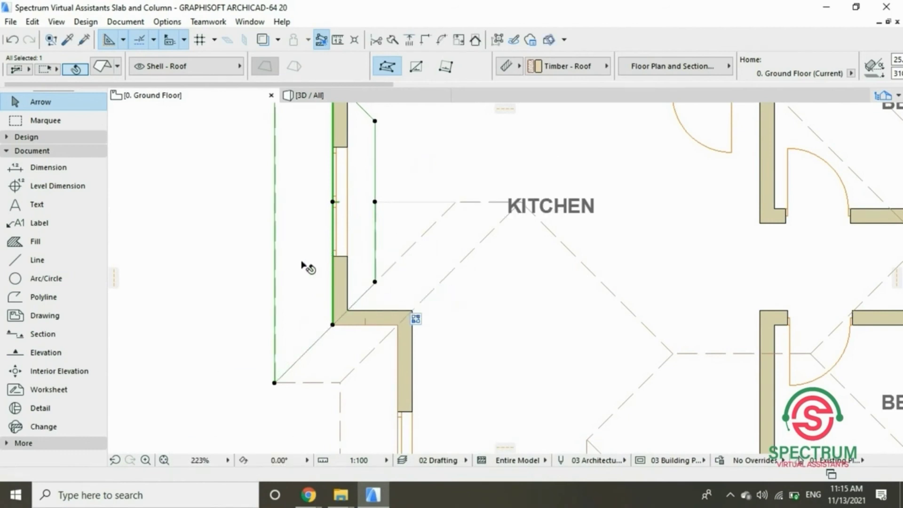
key("ctrl+z")
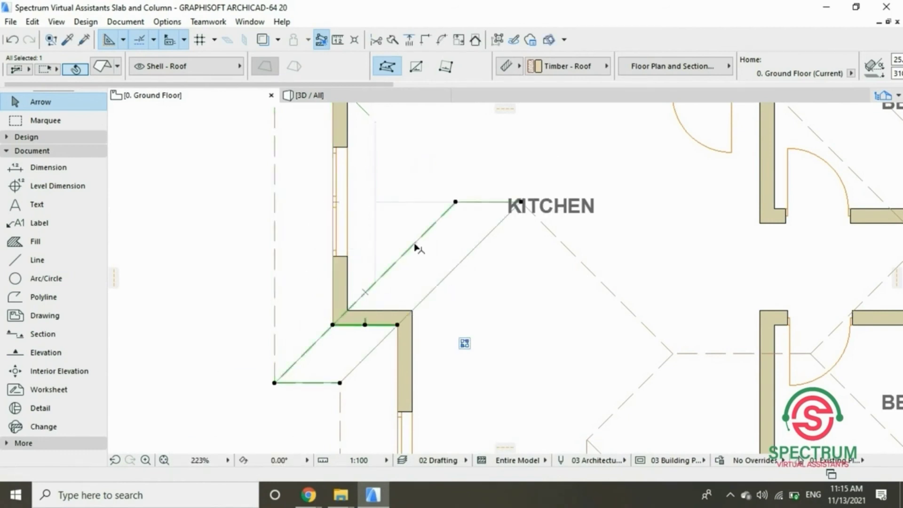
left_click(416, 249)
left_click_drag(416, 248, 375, 203)
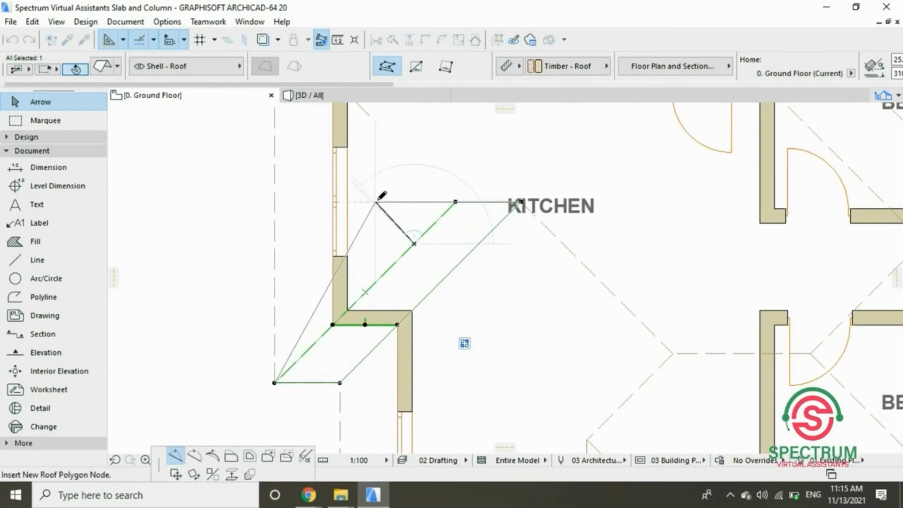
left_click_drag(362, 234, 375, 282)
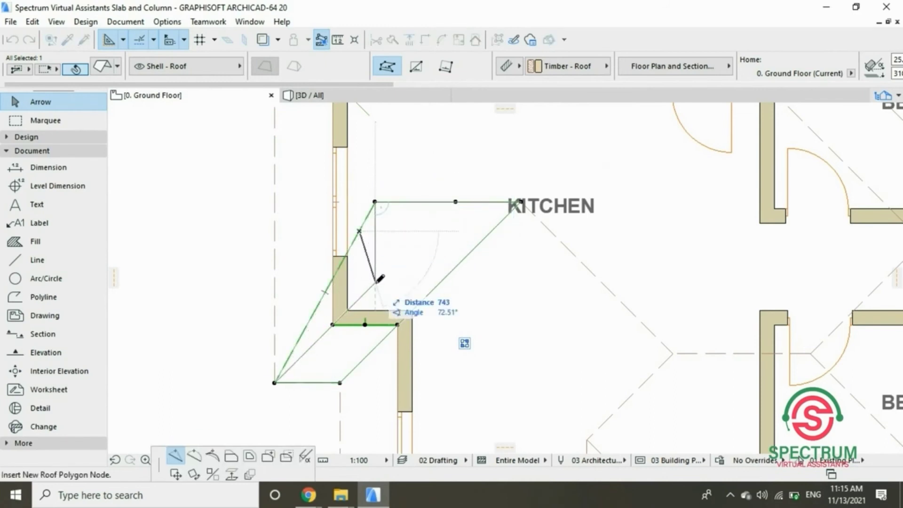
scroll(360, 299, "down", 2)
scroll(360, 299, "down", 2)
scroll(359, 300, "down", 1)
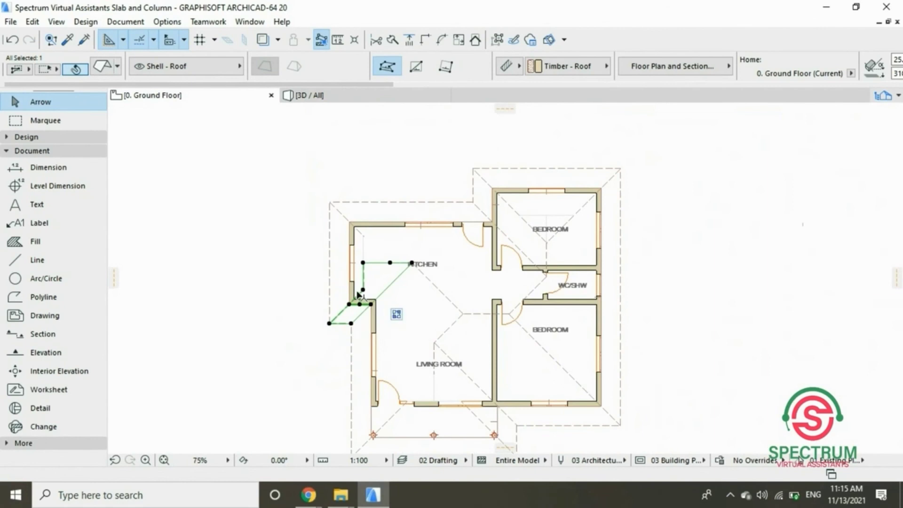
scroll(356, 282, "up", 2)
scroll(355, 270, "up", 3)
scroll(355, 270, "up", 2)
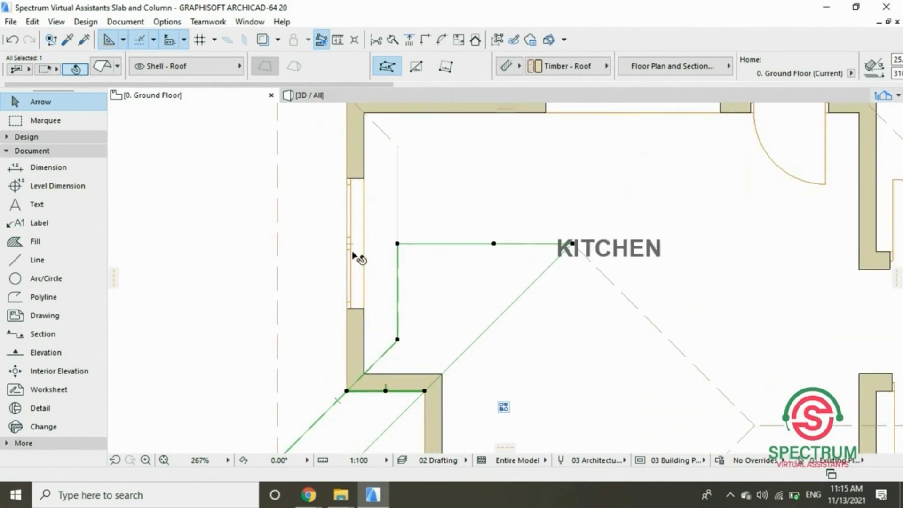
key("Escape")
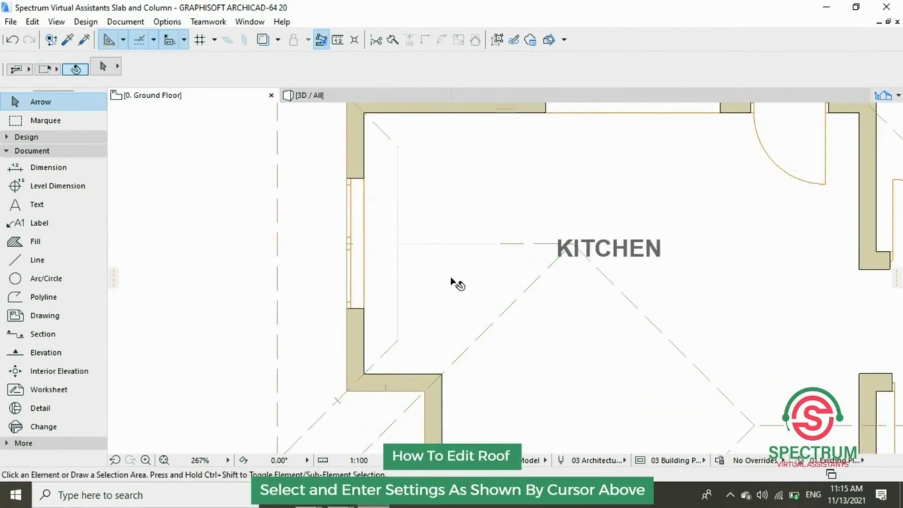
left_click(451, 283)
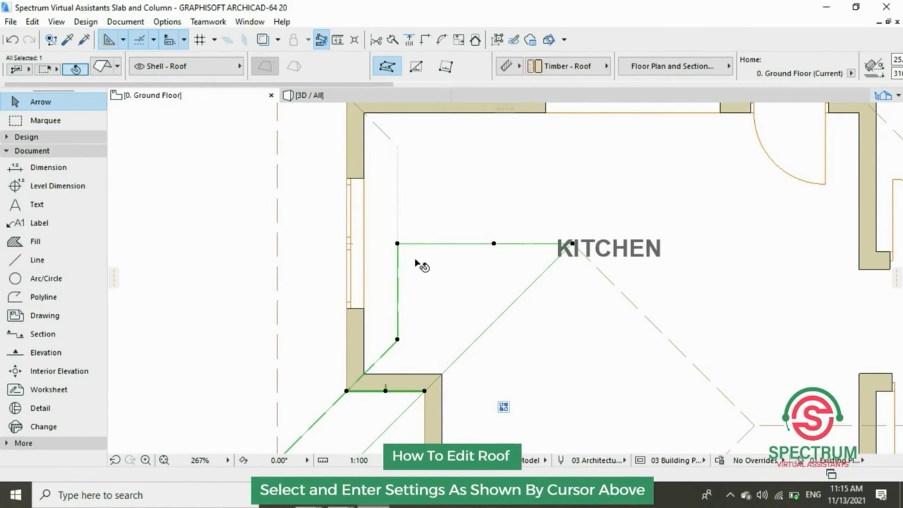
left_click(261, 220)
scroll(339, 212, "down", 4)
scroll(339, 212, "down", 3)
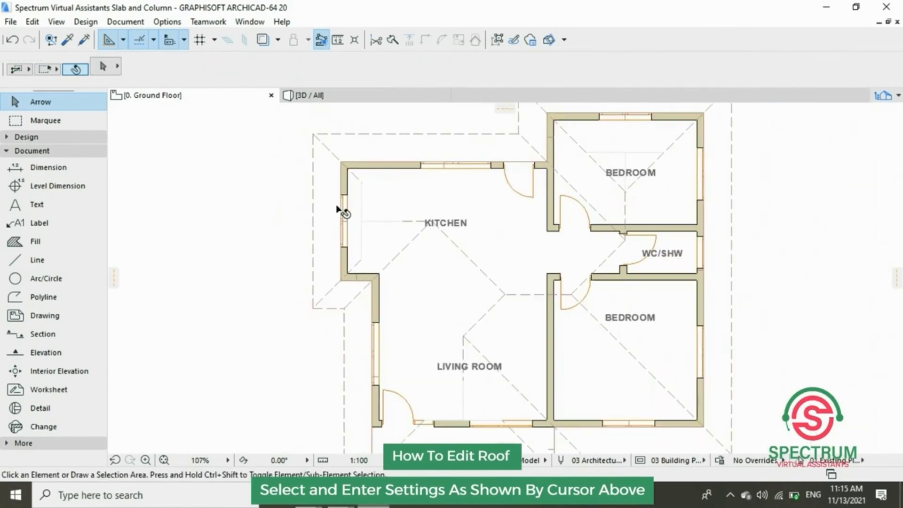
Orbit the 3D model to inspect the revised tiled roof, then return to the ground floor plan.
left_click(311, 95)
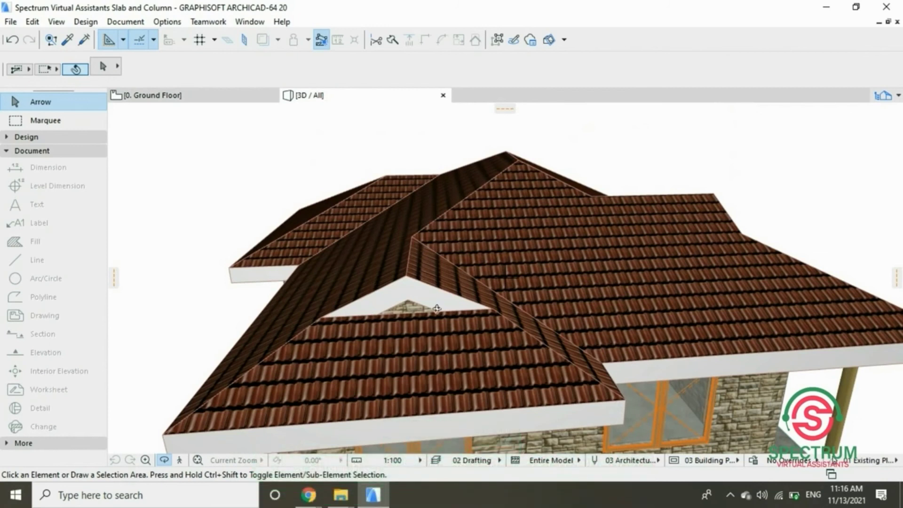
scroll(468, 273, "down", 3)
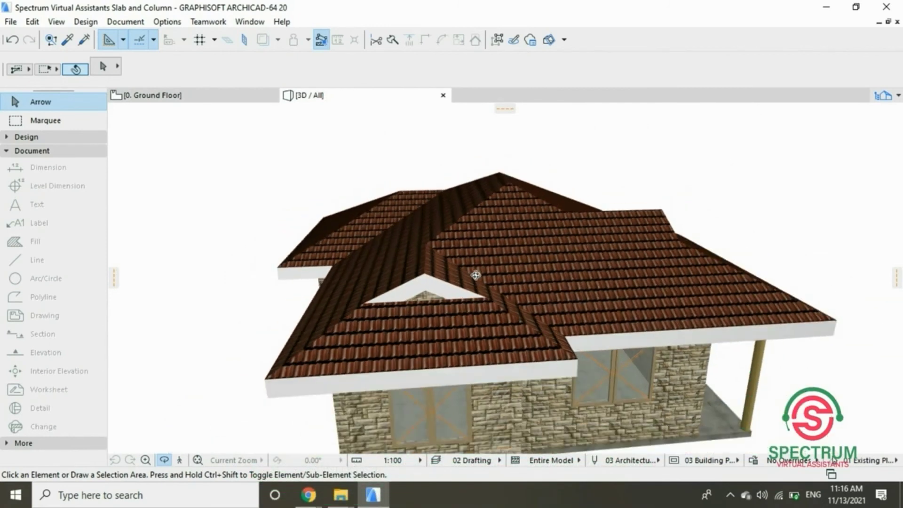
scroll(472, 275, "down", 2)
mouse_move(350, 284)
middle_mouse_down("shift")
mouse_move(645, 275)
mouse_move(340, 287)
middle_mouse_up("shift")
scroll(339, 286, "up", 3)
scroll(339, 287, "up", 3)
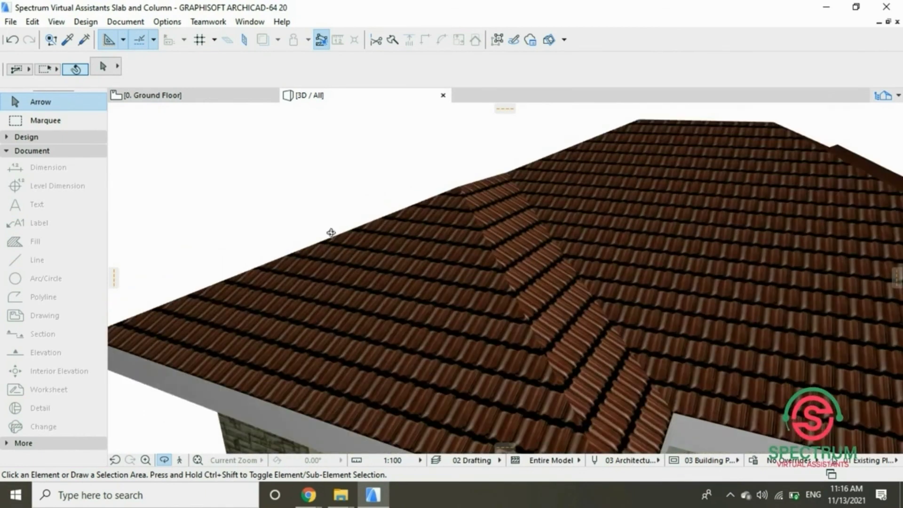
scroll(403, 240, "up", 2)
scroll(483, 241, "up", 2)
scroll(484, 240, "down", 3)
scroll(483, 240, "down", 3)
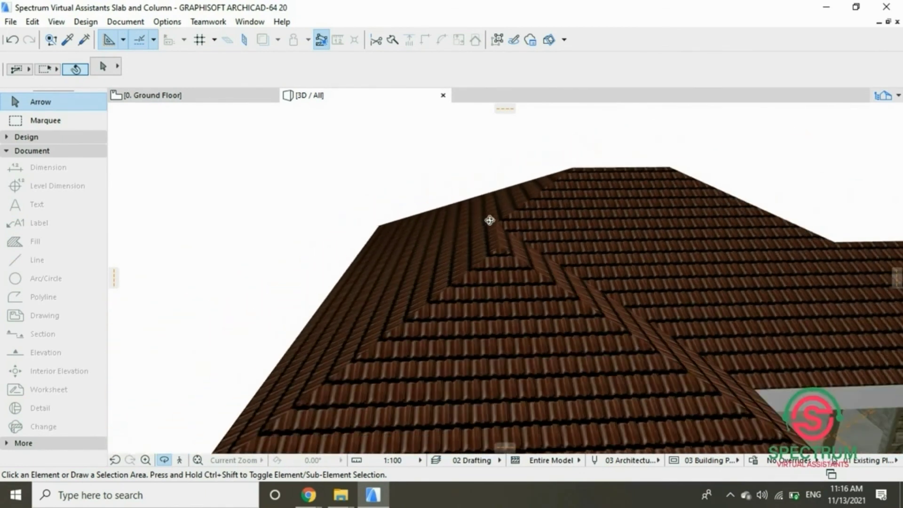
scroll(487, 218, "down", 3)
scroll(520, 302, "down", 1)
scroll(520, 302, "up", 1)
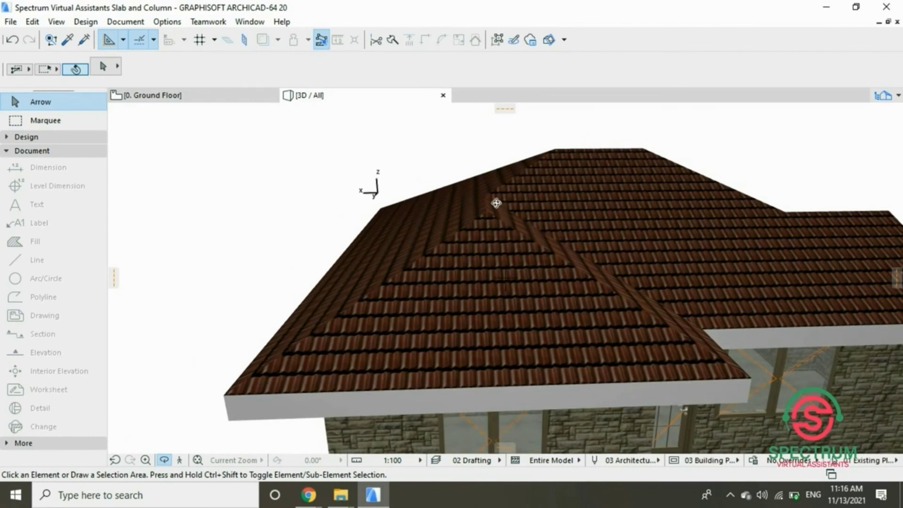
left_click(212, 95)
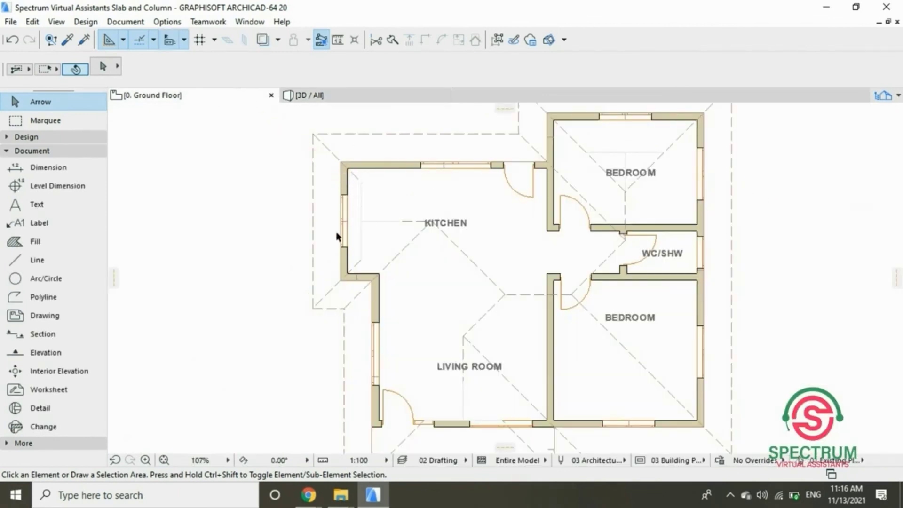
scroll(381, 239, "down", 1)
scroll(525, 219, "up", 2)
scroll(501, 187, "up", 2)
scroll(494, 212, "up", 2)
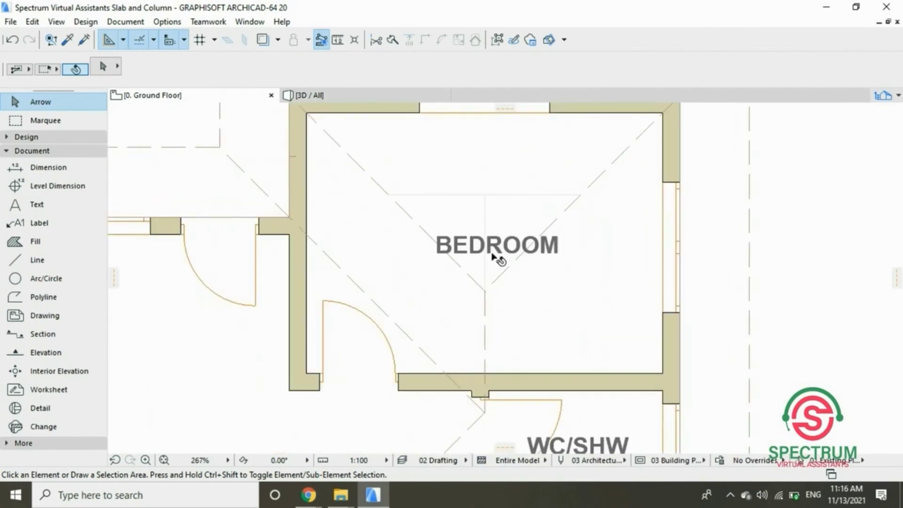
Insert new nodes on the upper-bedroom roof's edge and left diagonal.
left_click(517, 269)
left_click(488, 193)
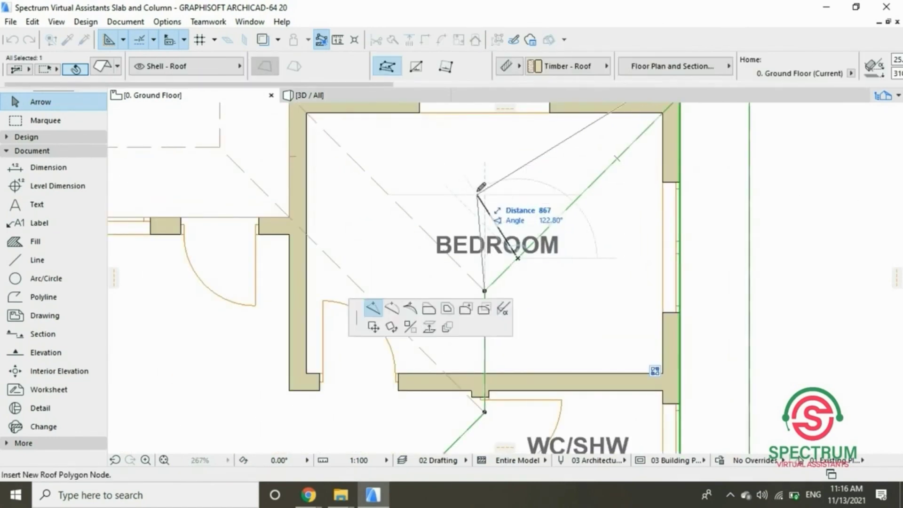
left_click(543, 157)
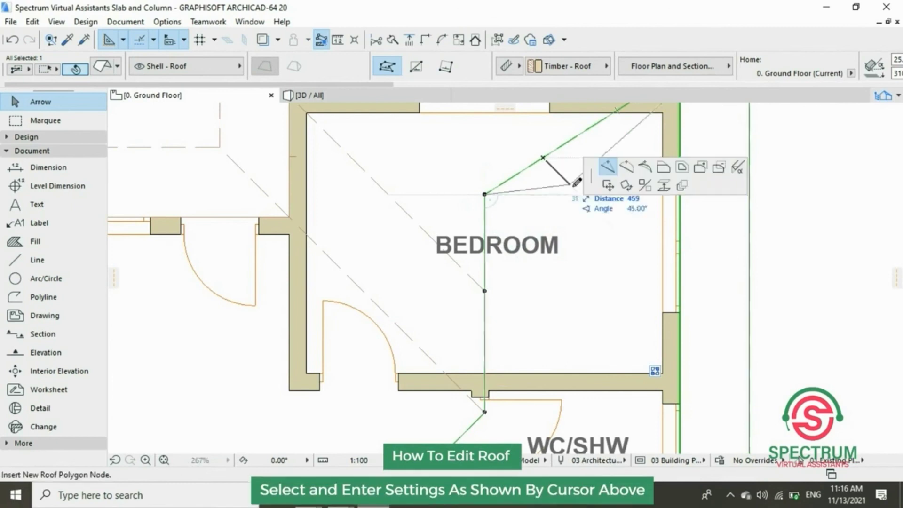
left_click(585, 191)
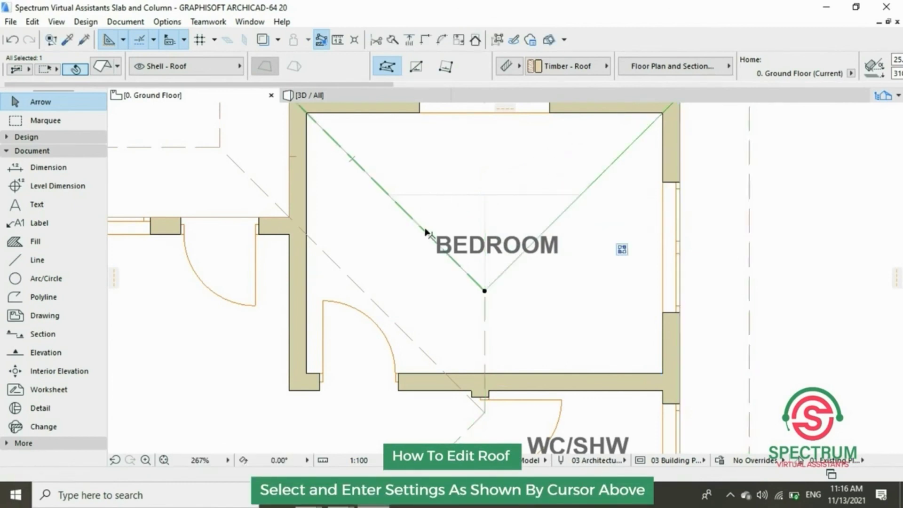
left_click(437, 233)
left_click(437, 233)
left_click(485, 194)
left_click(456, 179)
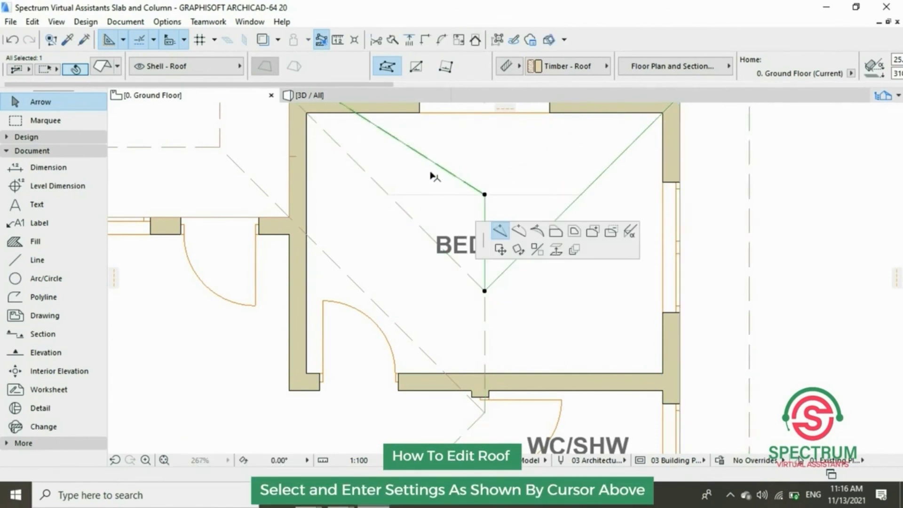
left_click(493, 230)
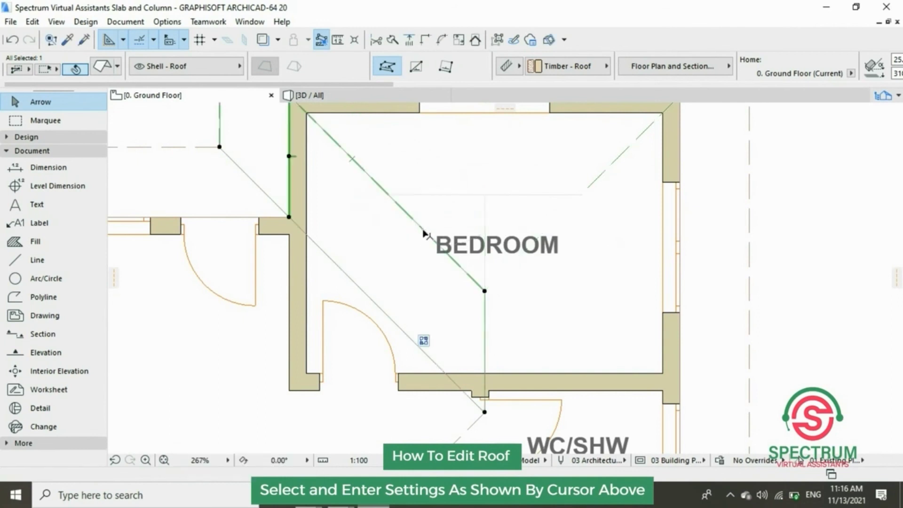
left_click(424, 233)
left_click(451, 288)
left_click(429, 172)
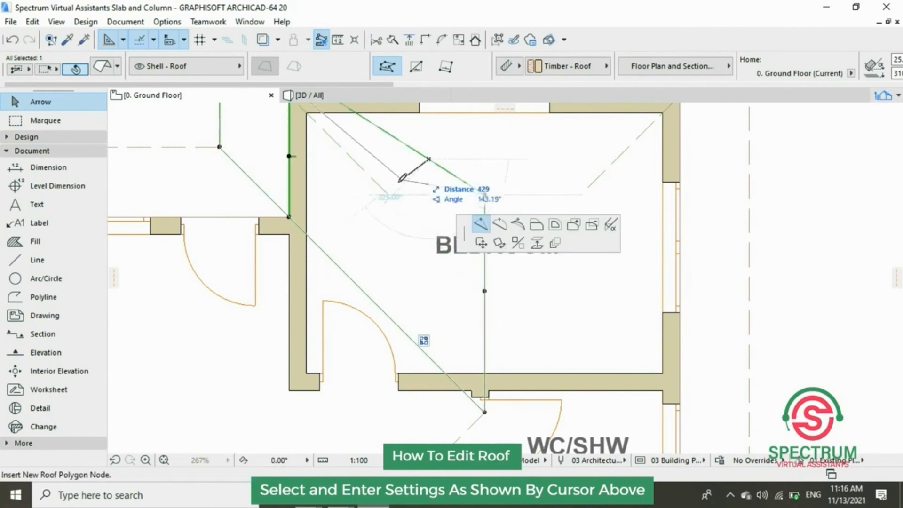
Add nodes on the diagonal roof edge and angle it toward the top-right corner.
left_click(494, 229)
left_click(388, 195)
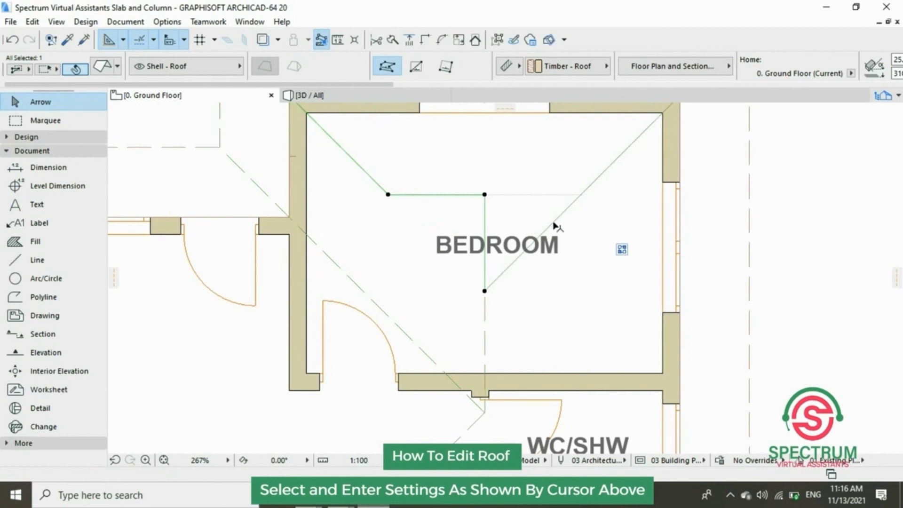
left_click(485, 289)
left_click(571, 275)
left_click(485, 194)
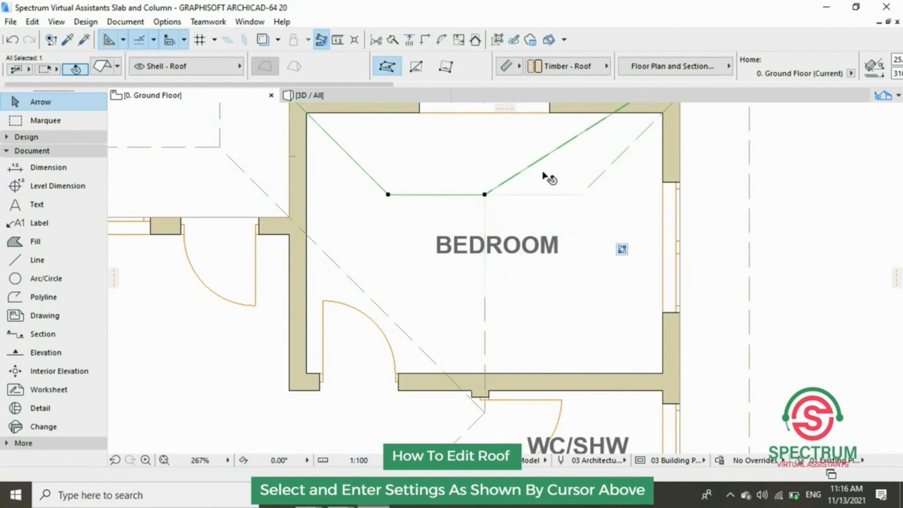
left_click(569, 188)
Cancel the stray slab selection and unwanted node edits, then review the left and top hip planes.
key("Escape")
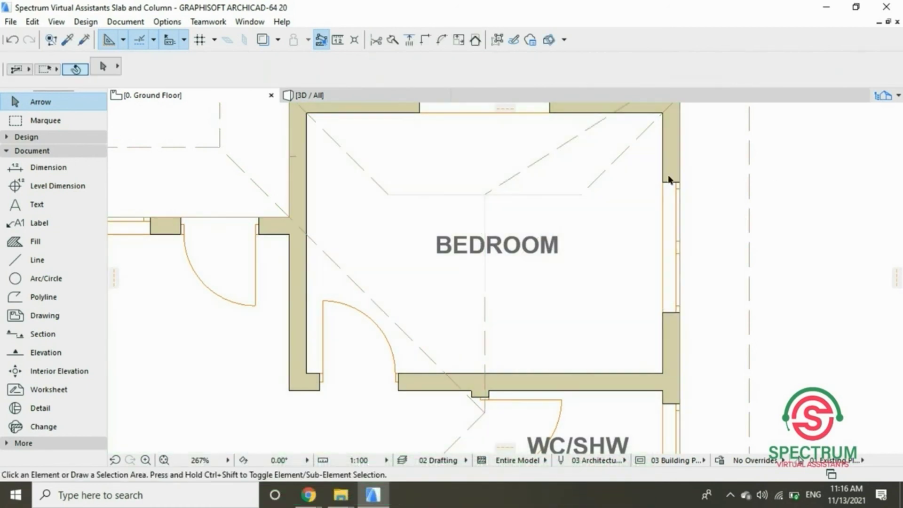
left_click(545, 151)
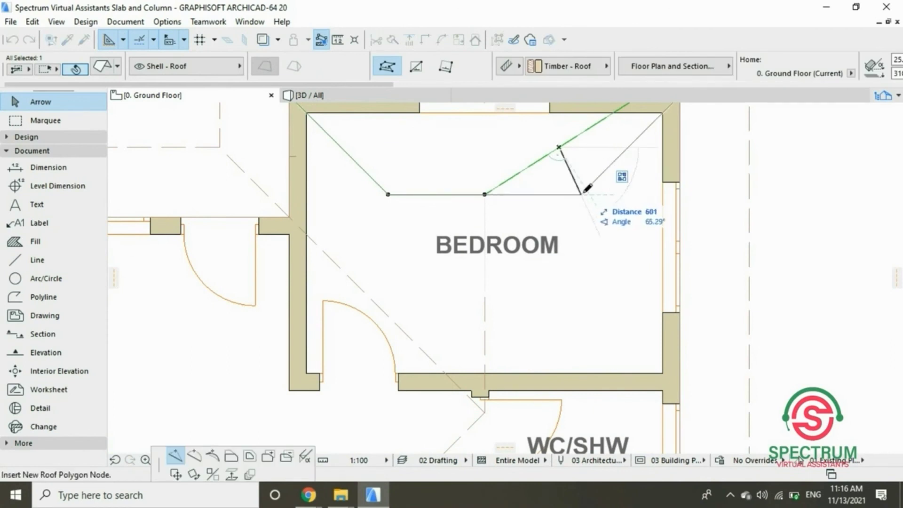
key("Escape")
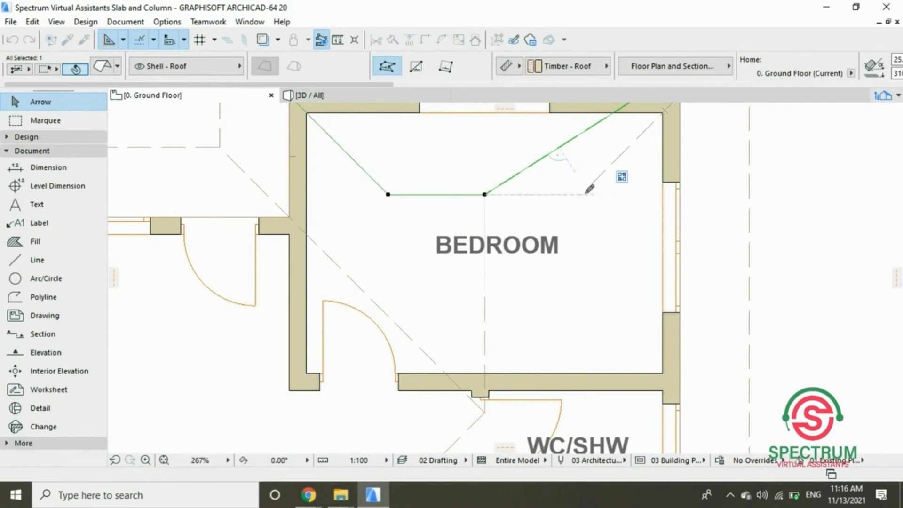
left_click_drag(530, 162, 530, 161)
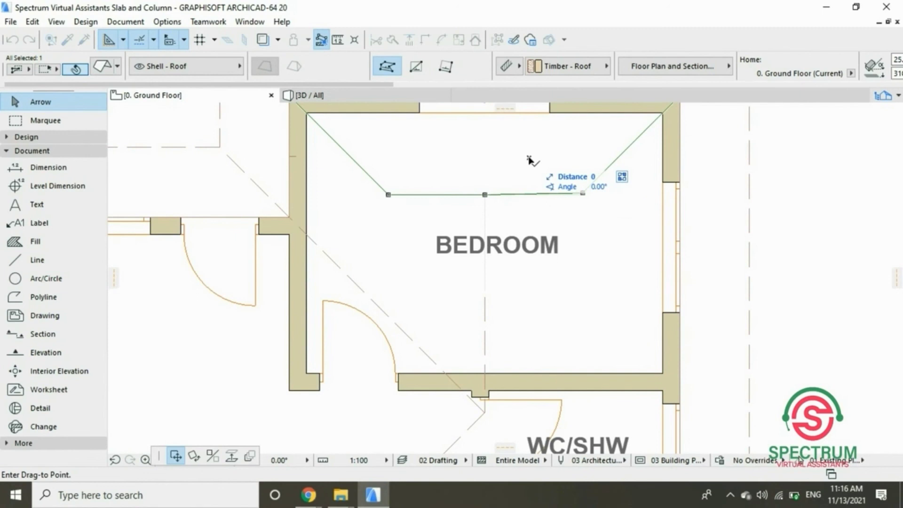
key("Escape")
left_click(587, 239)
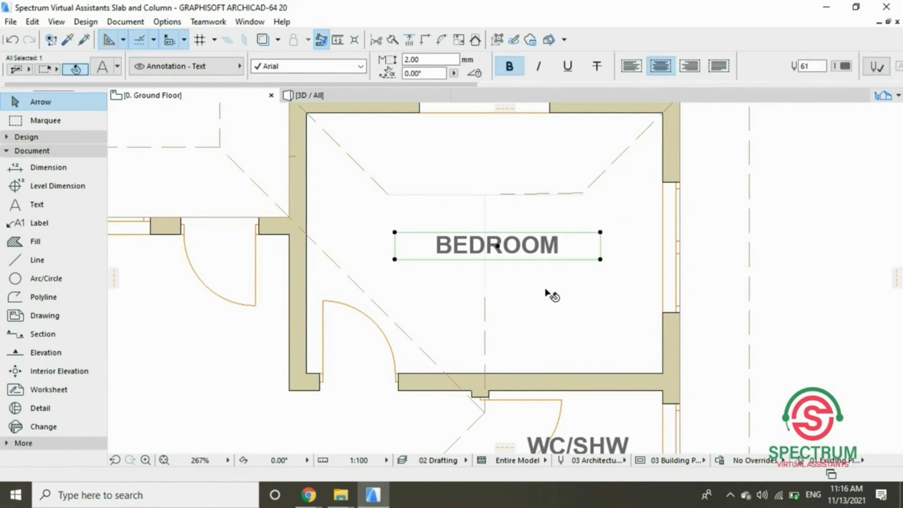
left_click(502, 290)
left_click(471, 156)
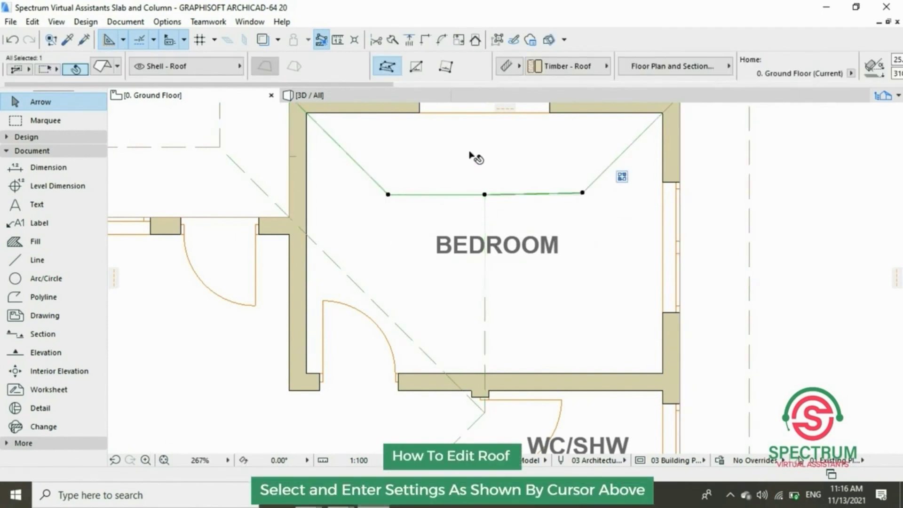
key("Escape")
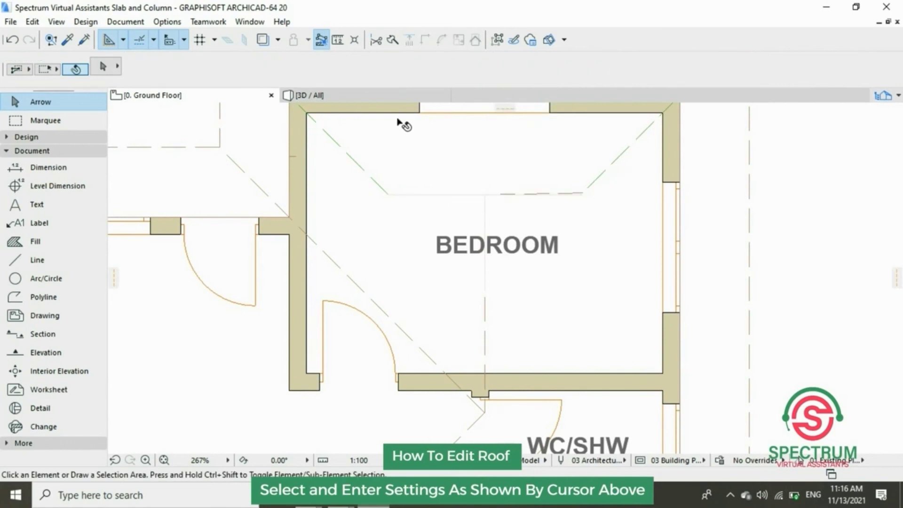
left_click(393, 95)
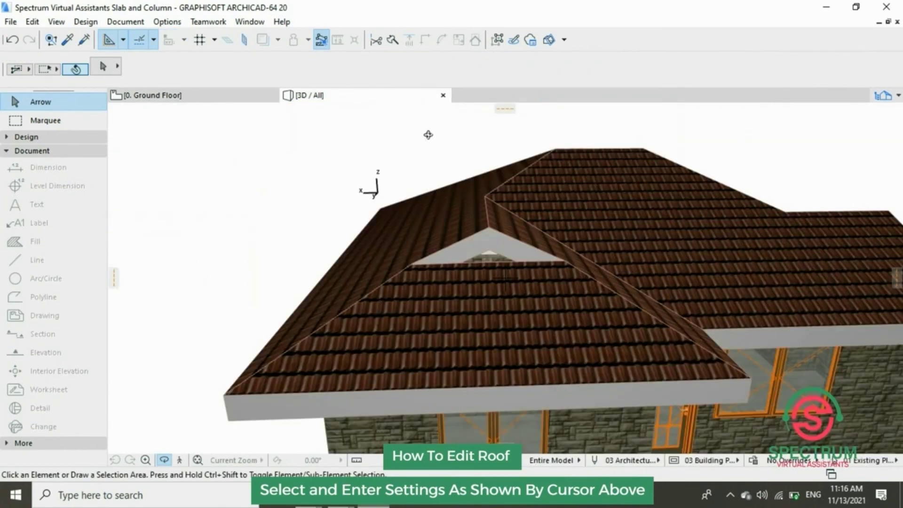
scroll(468, 204, "down", 2)
scroll(465, 206, "down", 2)
scroll(459, 208, "down", 1)
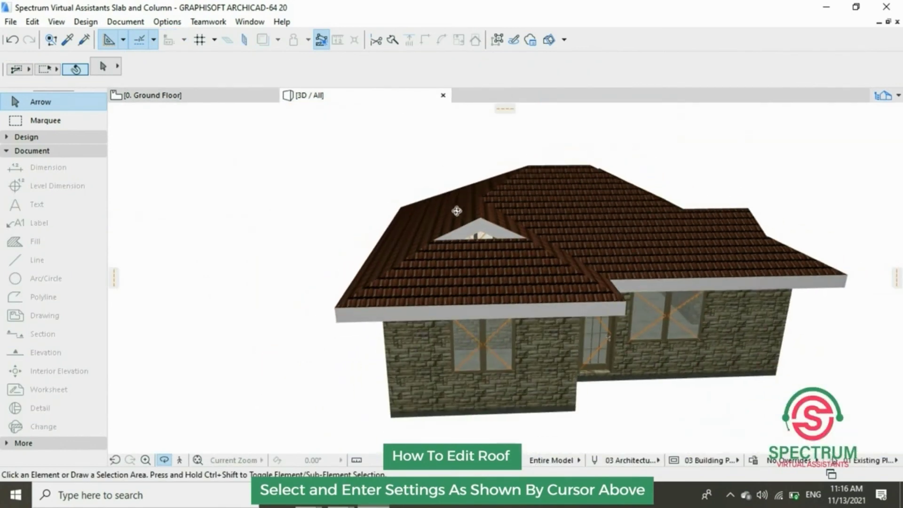
mouse_move(419, 214)
left_mouse_down()
mouse_move(424, 184)
mouse_move(610, 215)
mouse_move(702, 212)
mouse_move(556, 226)
mouse_move(699, 219)
left_mouse_up()
scroll(257, 243, "up", 2)
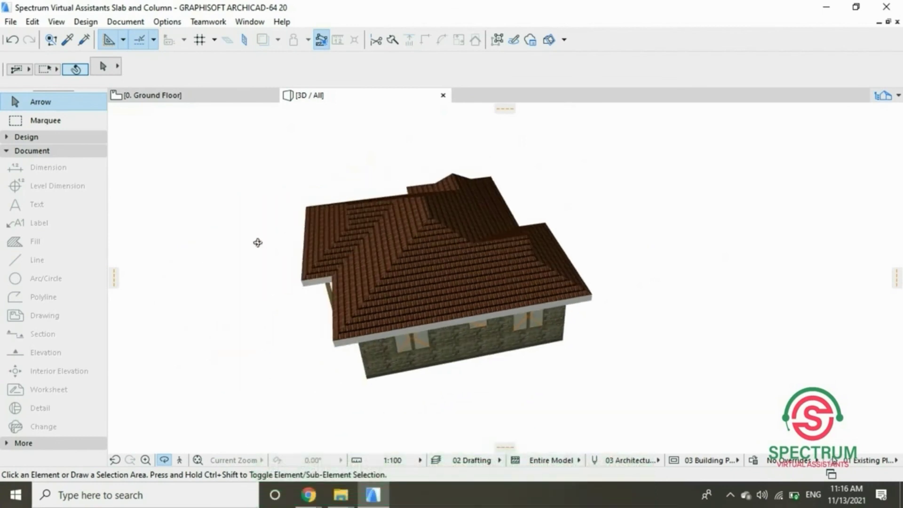
mouse_move(258, 244)
left_mouse_down()
mouse_move(508, 194)
mouse_move(423, 199)
mouse_move(498, 184)
mouse_move(493, 152)
mouse_move(342, 285)
mouse_move(381, 279)
mouse_move(381, 233)
mouse_move(450, 277)
mouse_move(593, 290)
mouse_move(552, 274)
left_mouse_up()
scroll(342, 286, "up", 2)
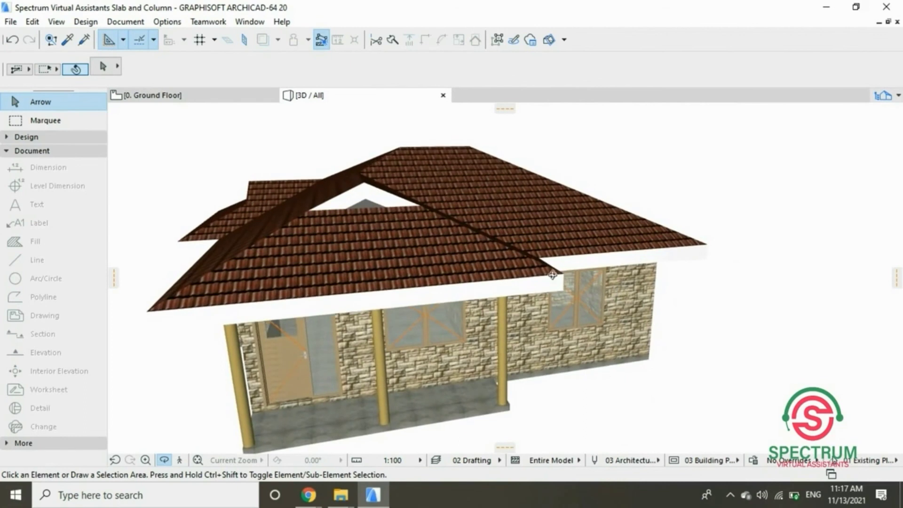
left_click_drag(402, 281, 385, 272)
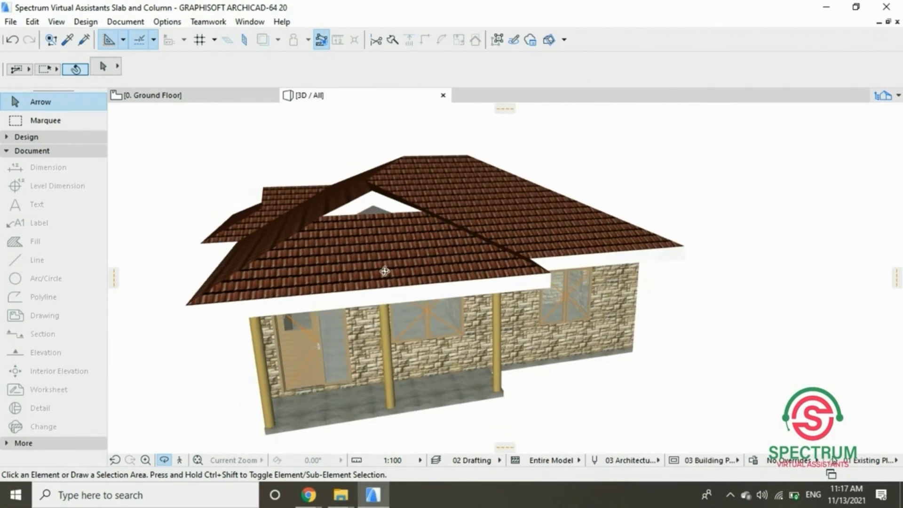
left_click_drag(507, 281, 465, 275)
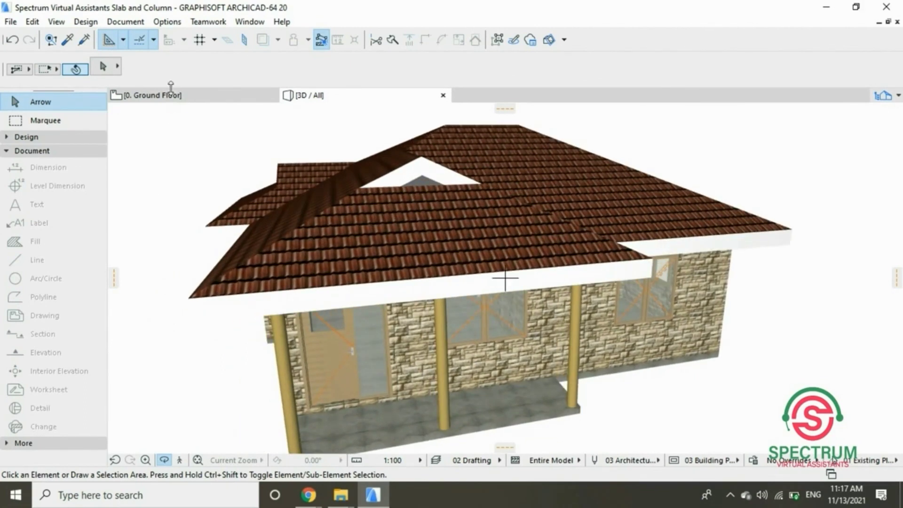
left_click(155, 96)
scroll(493, 252, "down", 3)
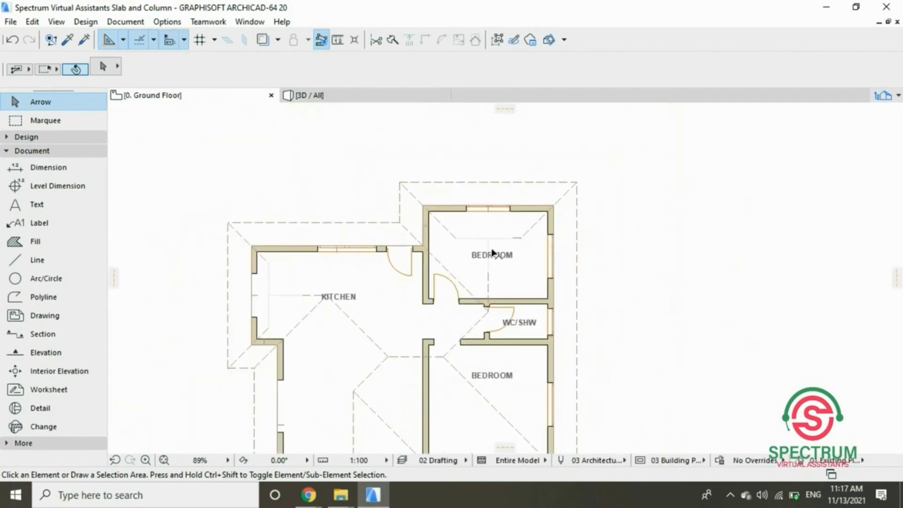
scroll(494, 253, "down", 2)
scroll(412, 387, "up", 3)
left_click(402, 366)
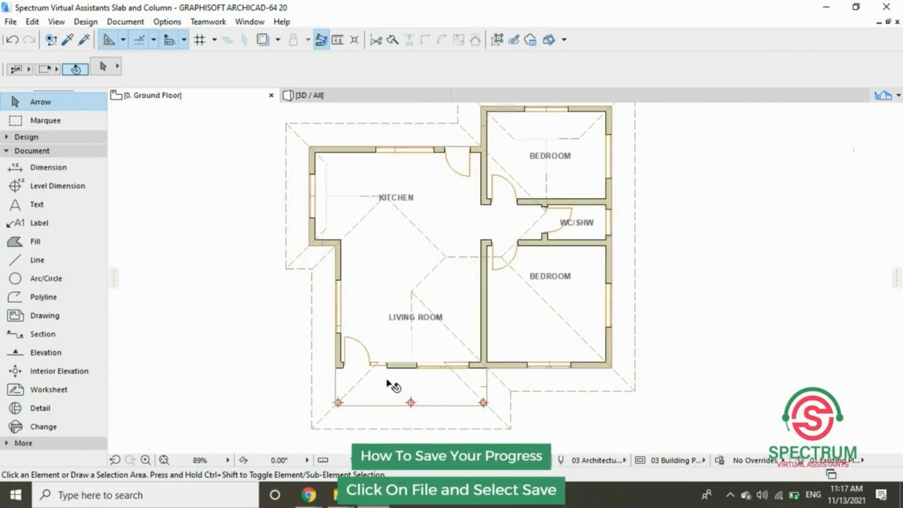